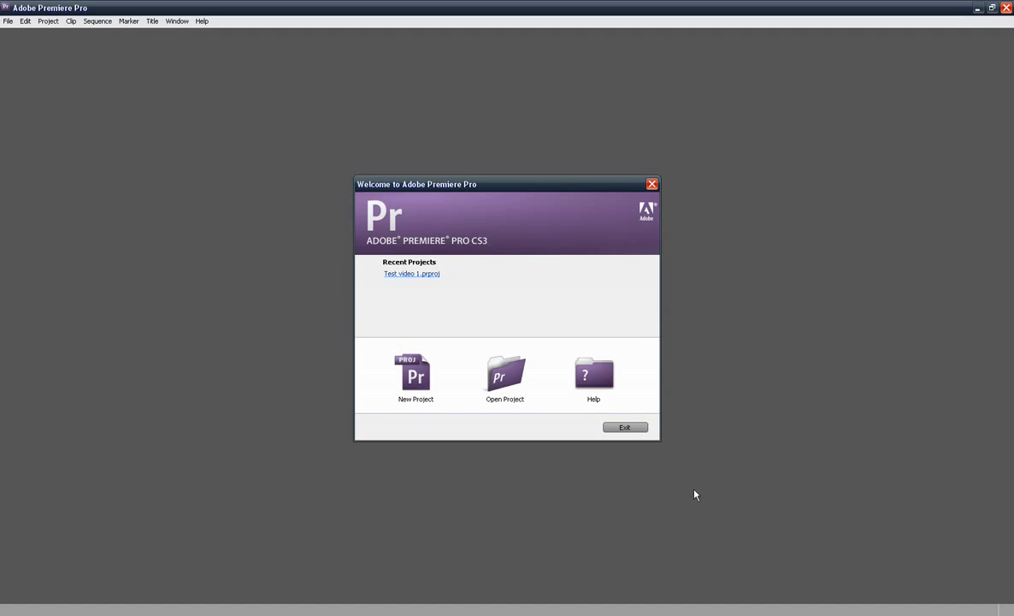
Create a new project named Test video 2 with the HDV 1080i30 (60i) preset
click(405, 361)
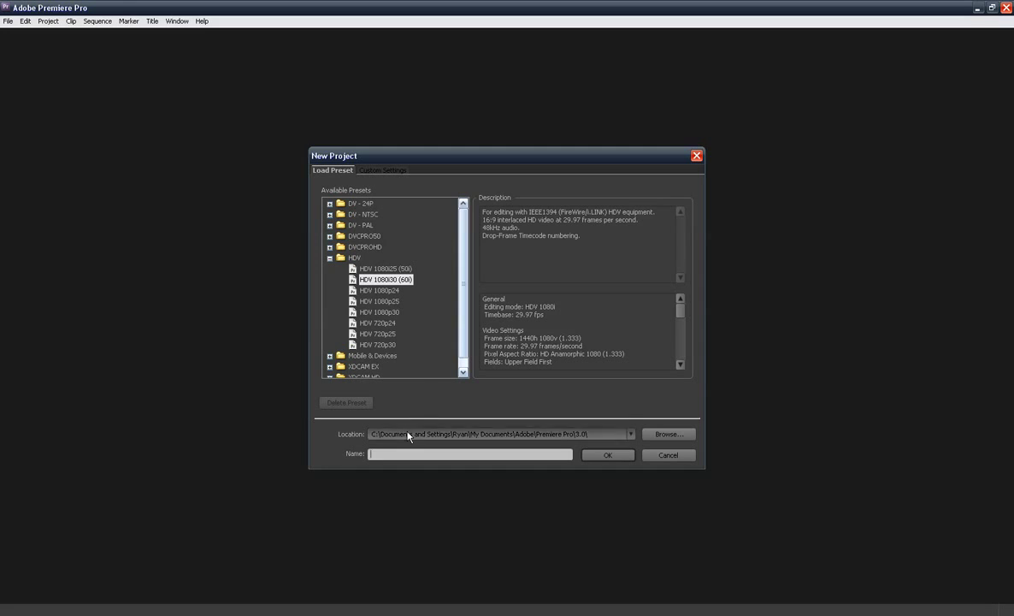
text(Test vi)
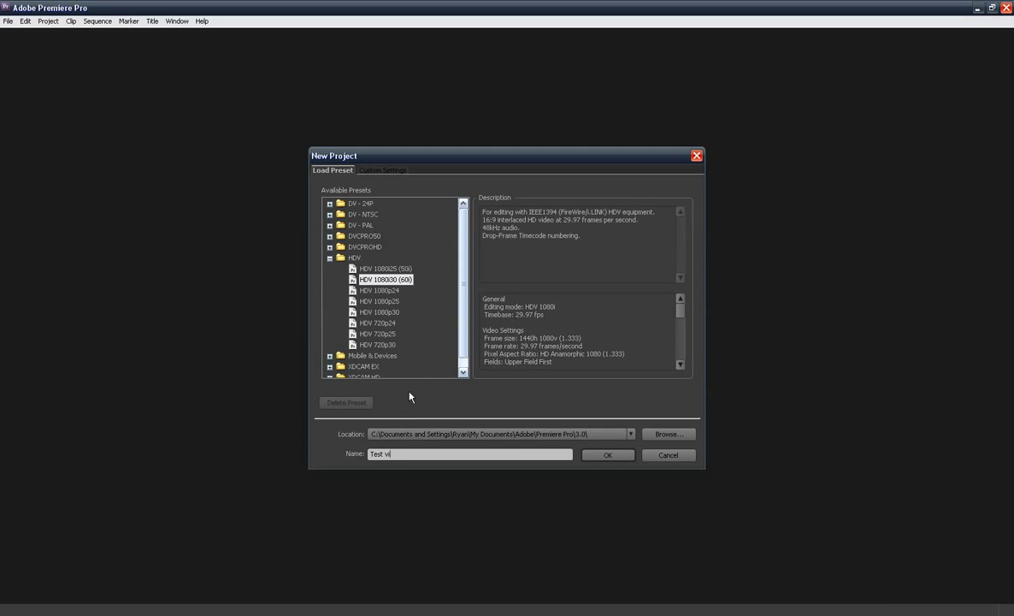
text(deo 2)
click(608, 456)
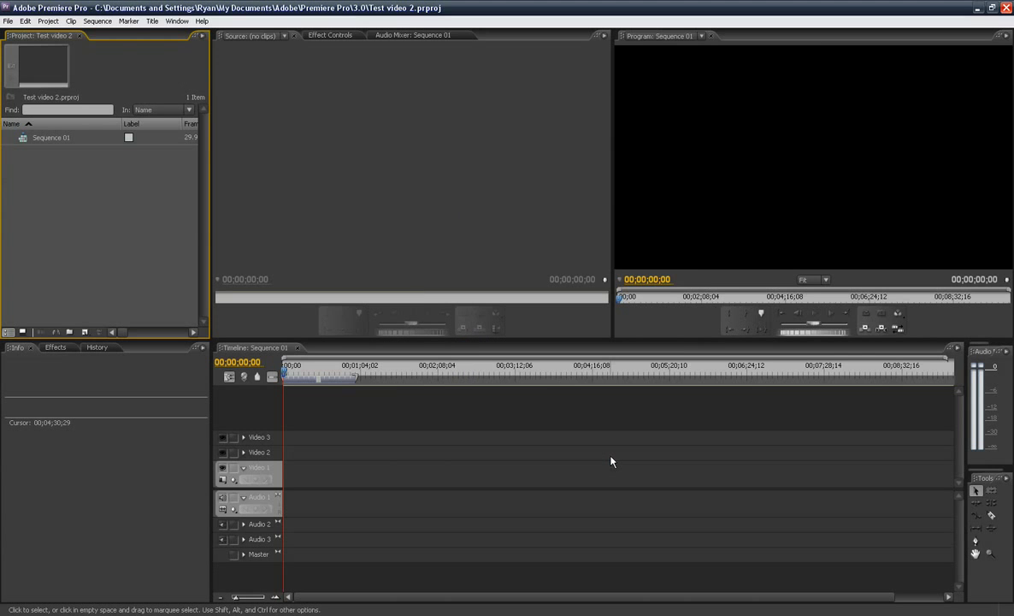
Start a tape capture session and set the clip name to Bruce 2
click(7, 20)
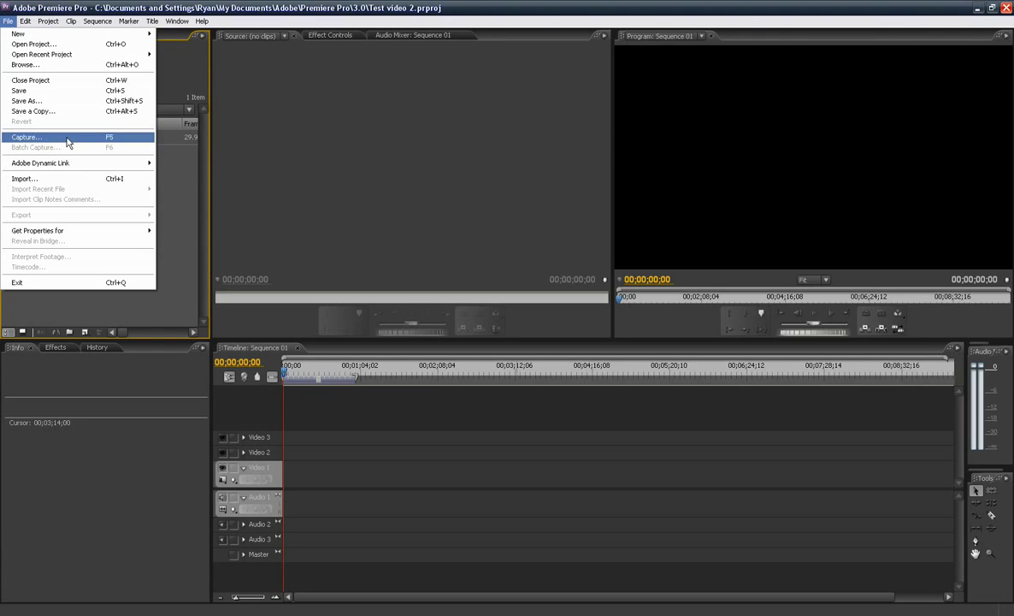
click(124, 140)
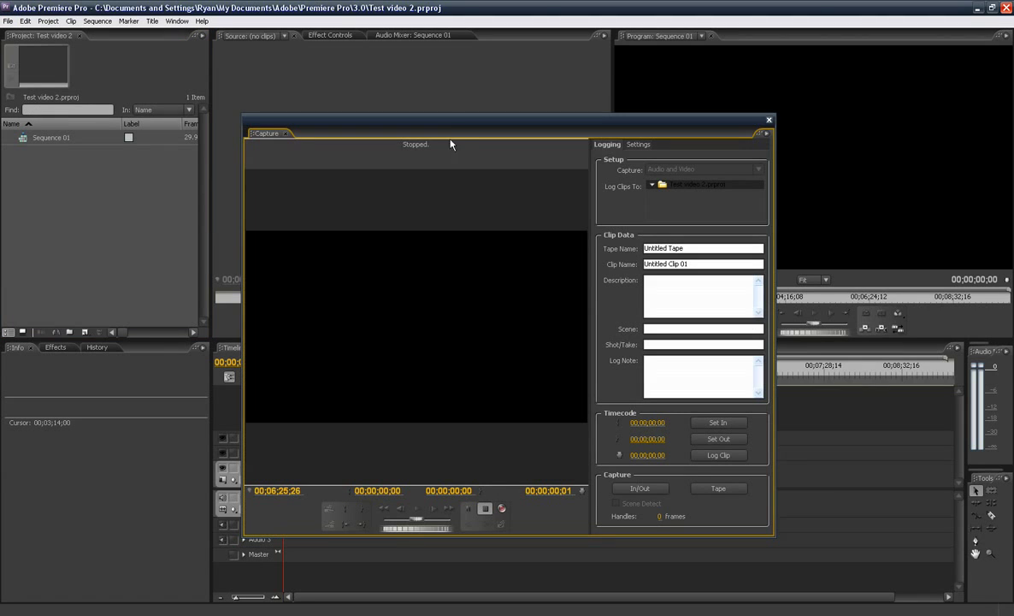
click(701, 264)
drag(701, 264, 645, 259)
text(Bruce 2)
Record the playing tape for about 20 seconds, save the captured clip as Bruce 2.mpeg and close the capture window
click(419, 511)
click(502, 510)
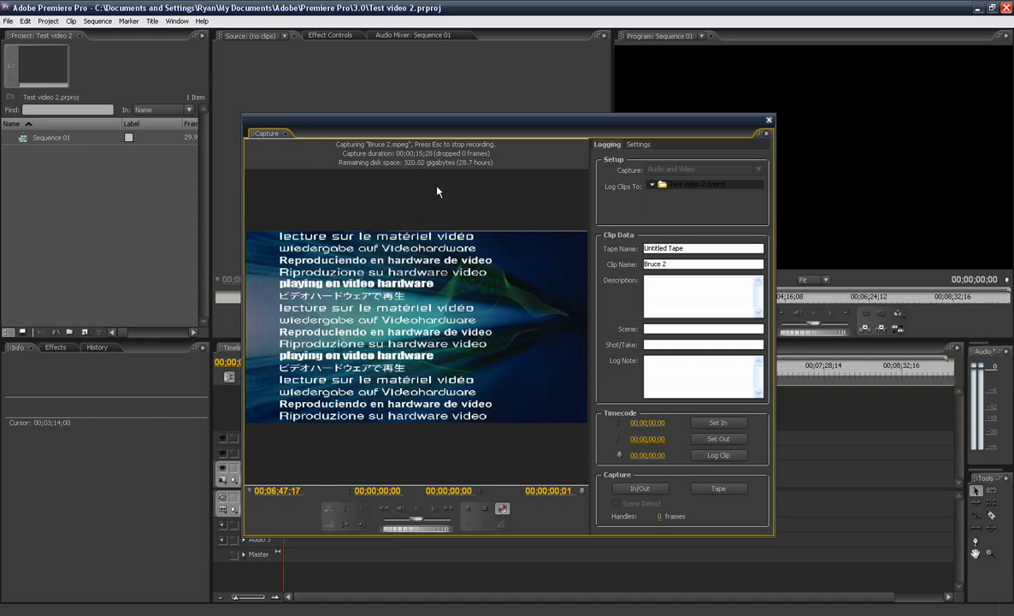
click(486, 510)
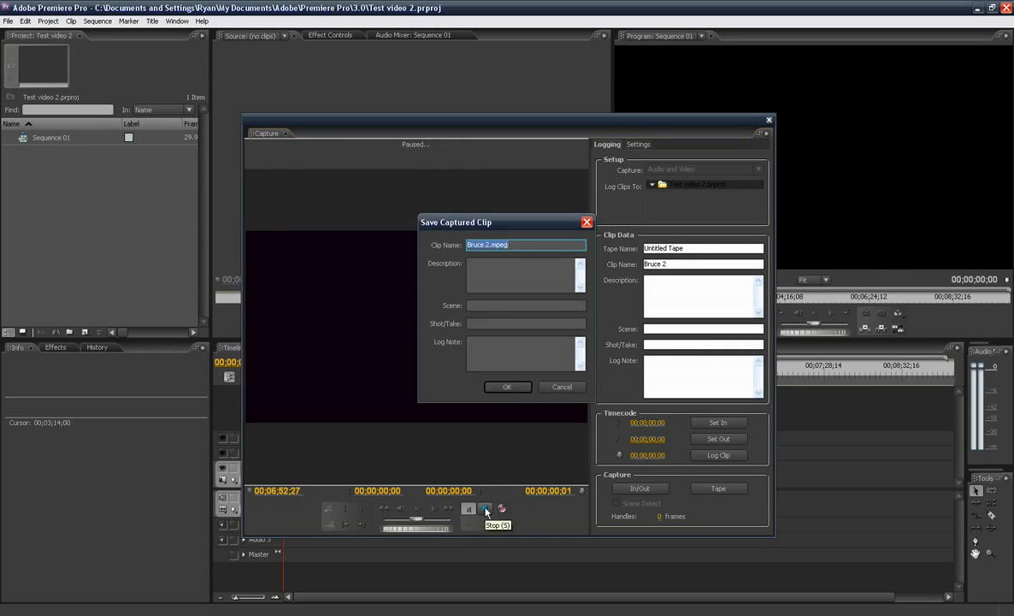
click(501, 388)
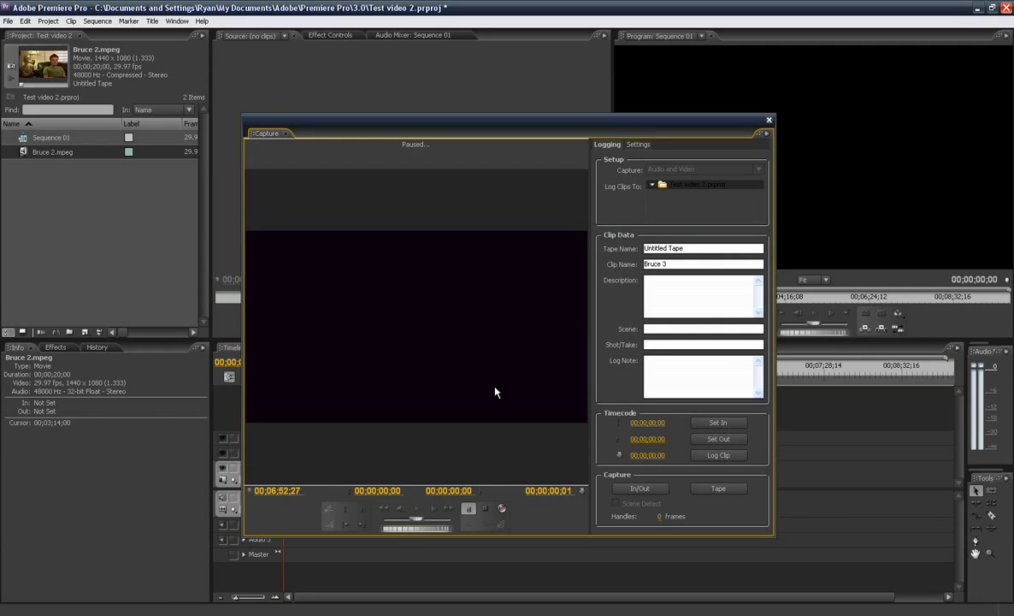
click(769, 120)
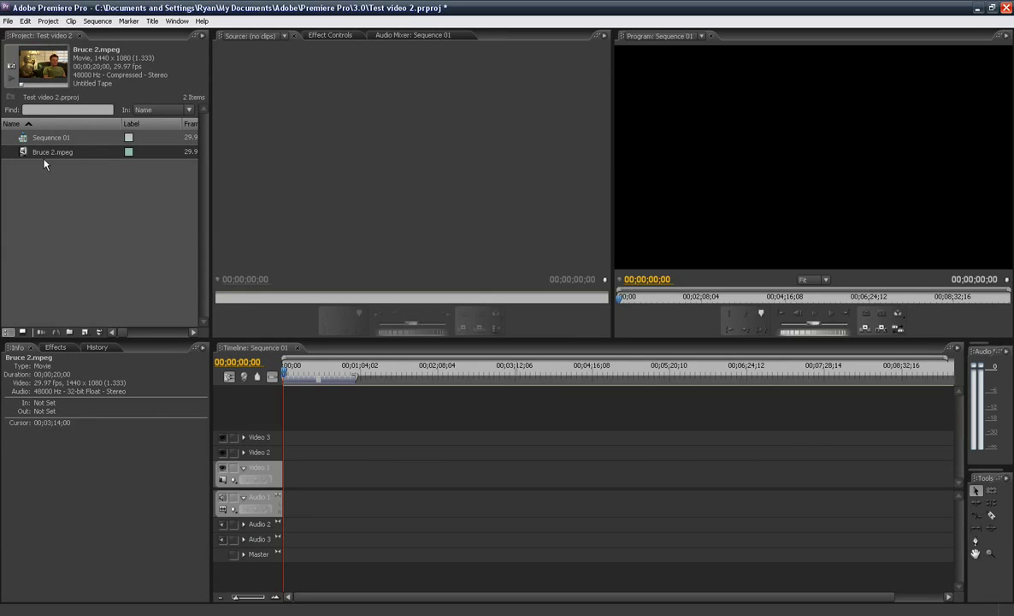
Preview the first seconds of the captured Bruce 2.mpeg clip in the source monitor
double_click(23, 151)
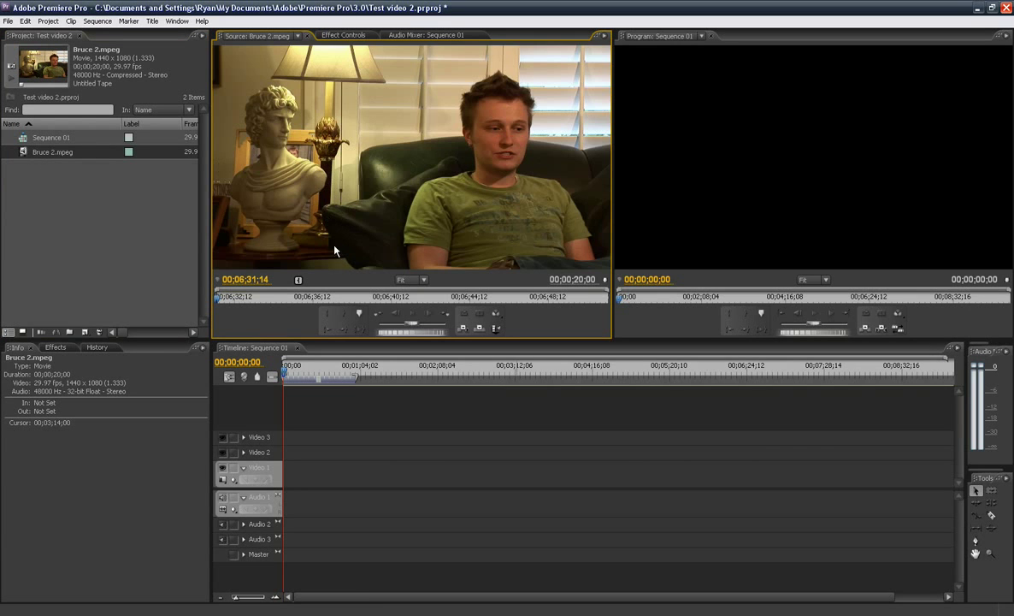
click(413, 314)
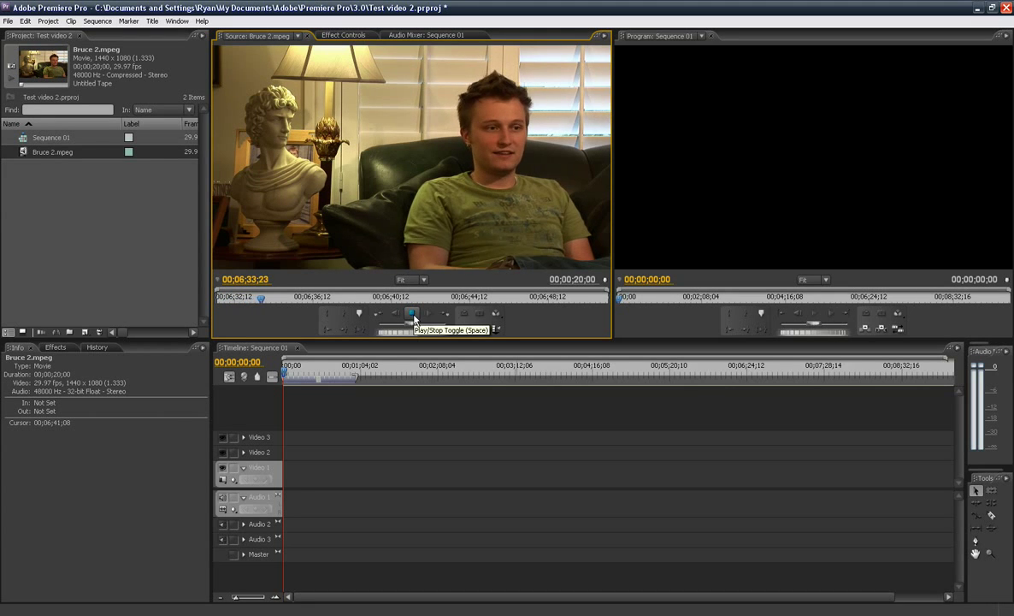
click(413, 315)
Place Bruce 2.mpeg at the start of Video 1 and Audio 1, and make the Audio 1 track taller to show its waveform
drag(28, 153, 286, 468)
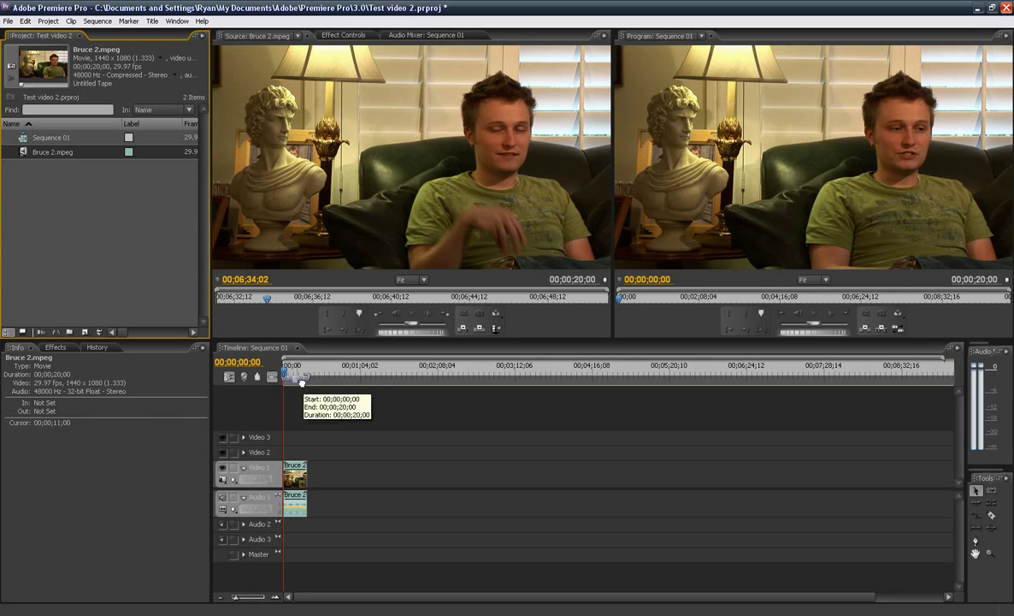
click(290, 369)
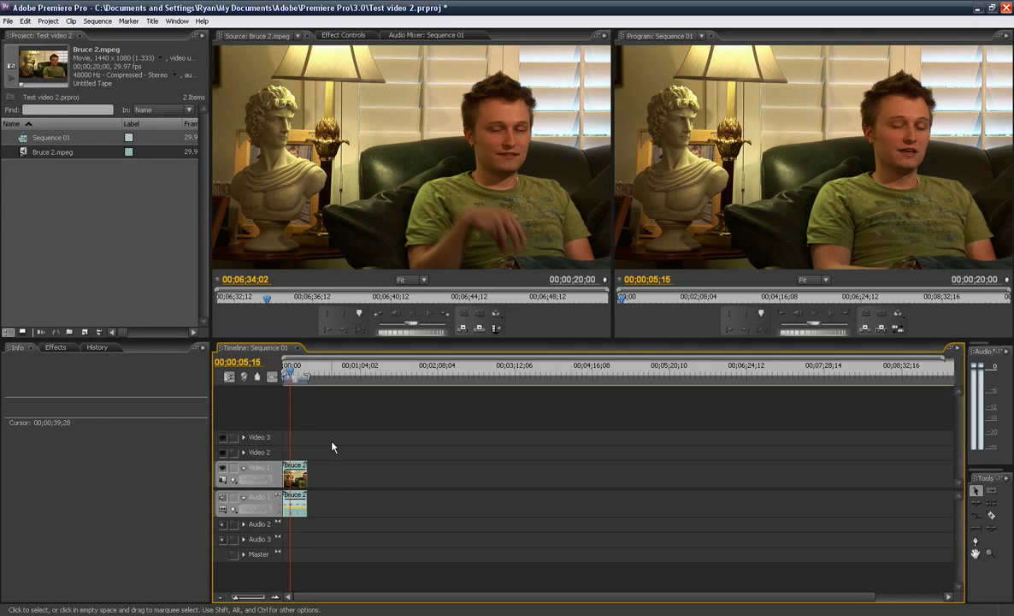
key(=)
key(=)
key(=)
key(=)
key(=)
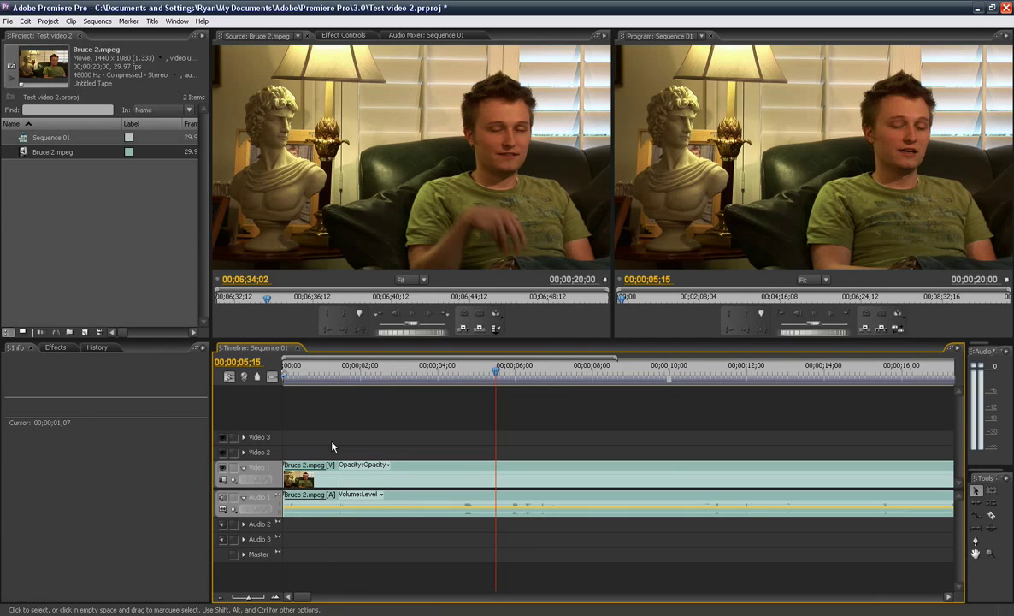
drag(269, 513, 270, 560)
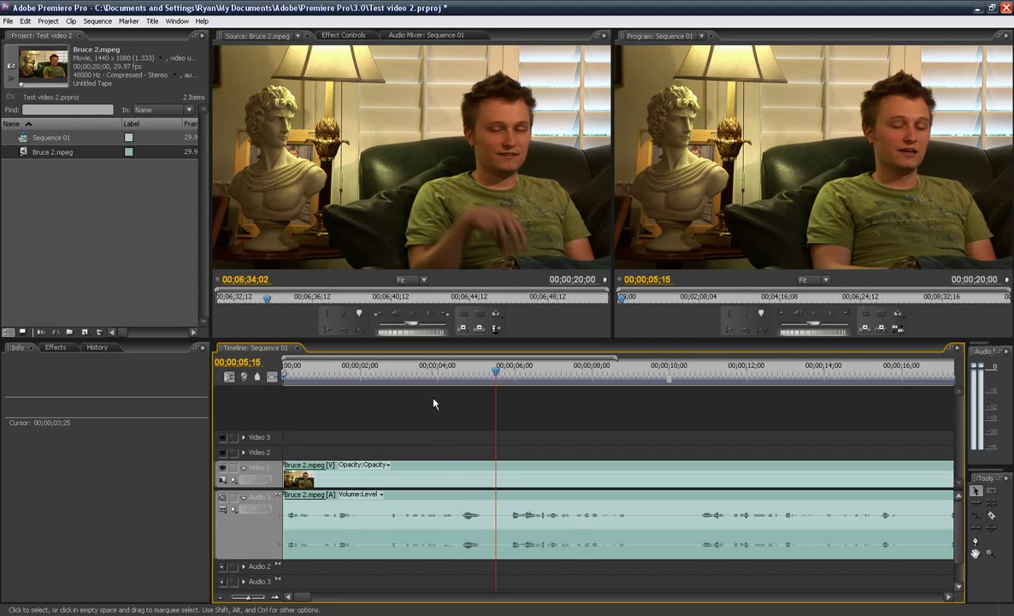
Play the sequence from 00;00;03;16 and check frames further along, up to 00;00;15;18
click(421, 372)
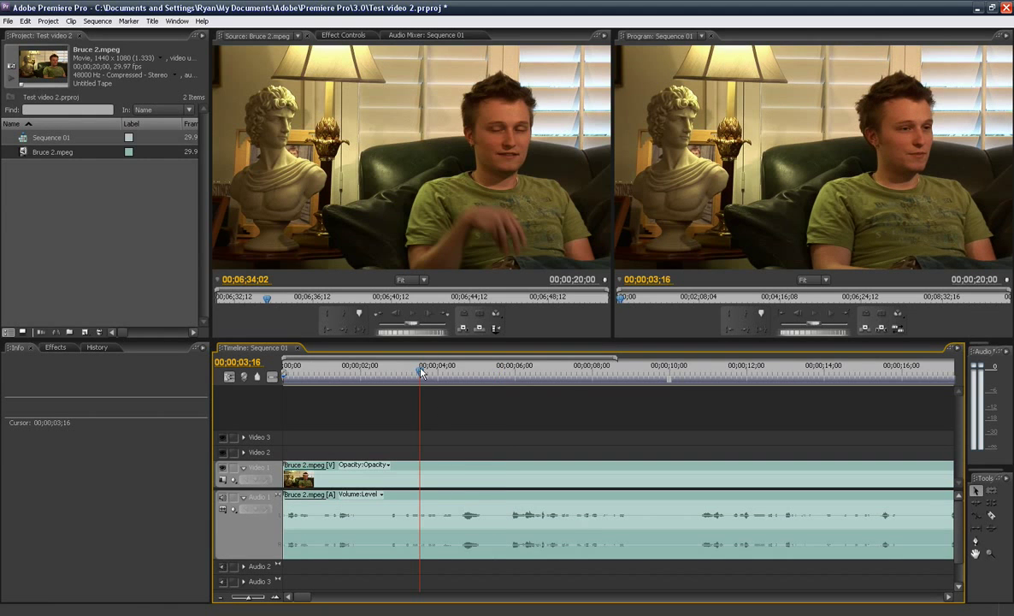
key(space)
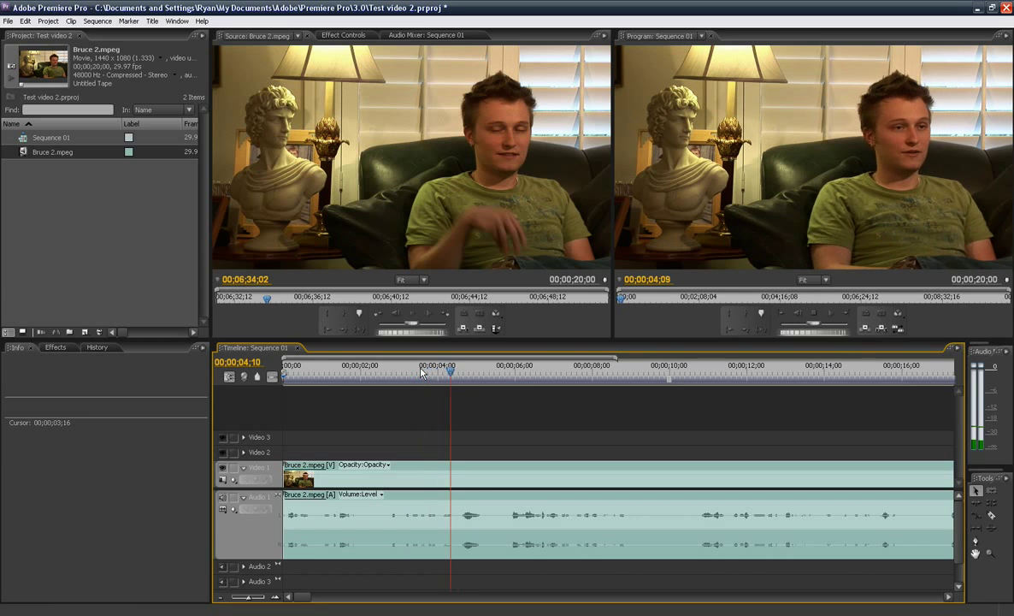
key(space)
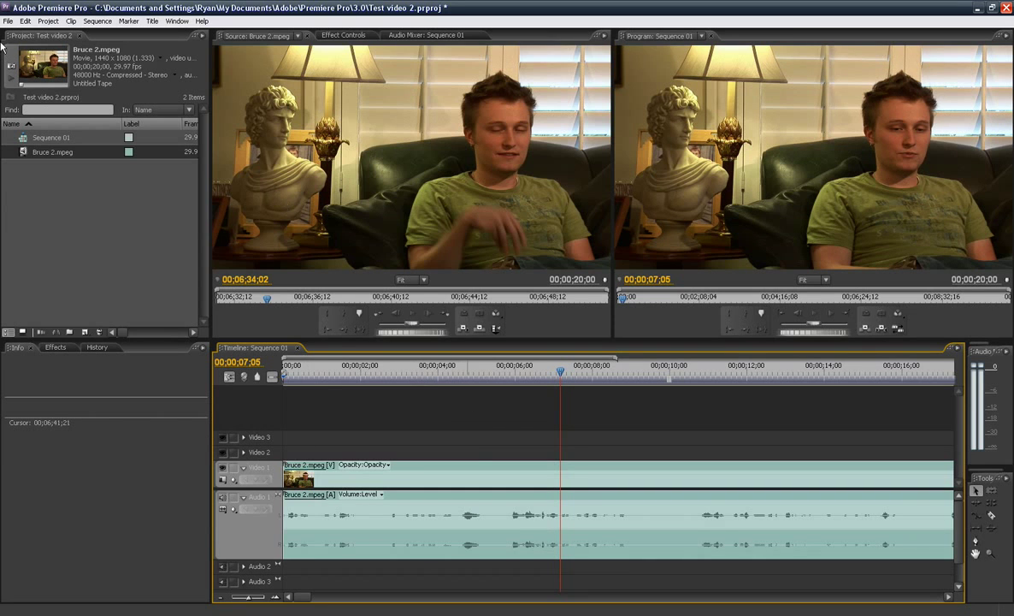
click(674, 375)
click(886, 374)
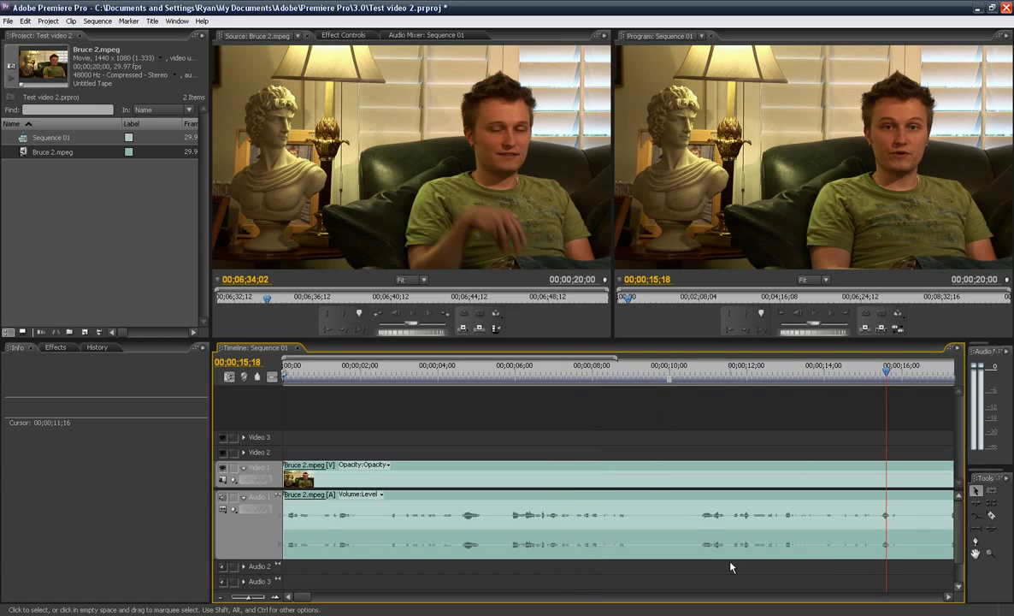
Split the clip's video and audio at 00;00;18;21 with the Razor tool
key(minus)
key(minus)
key(equal)
drag(599, 372, 645, 373)
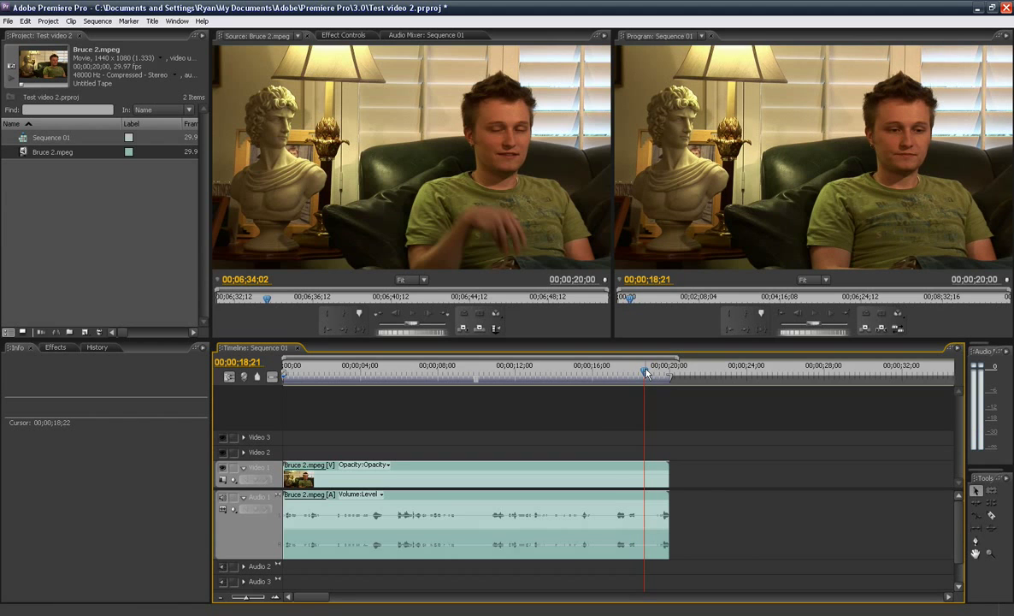
click(992, 517)
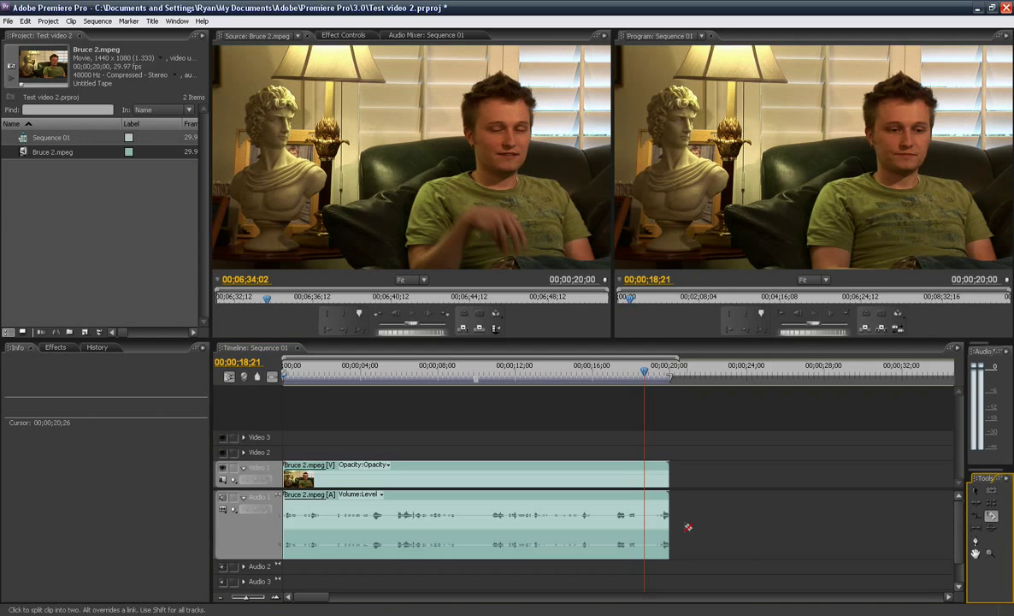
click(646, 514)
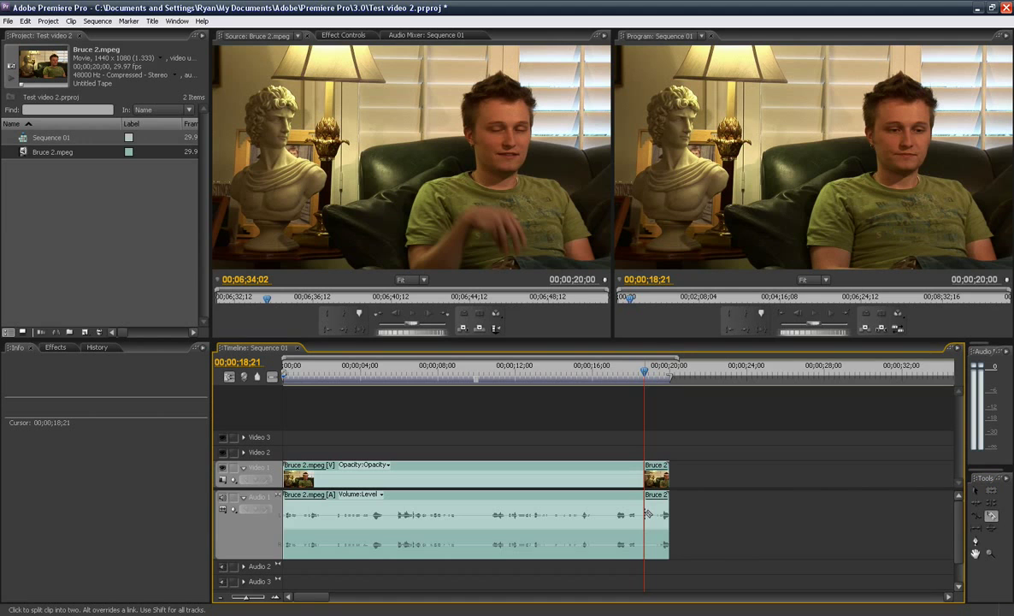
Delete the short segment after the cut and move the playhead back to 00;00;01;18
click(976, 490)
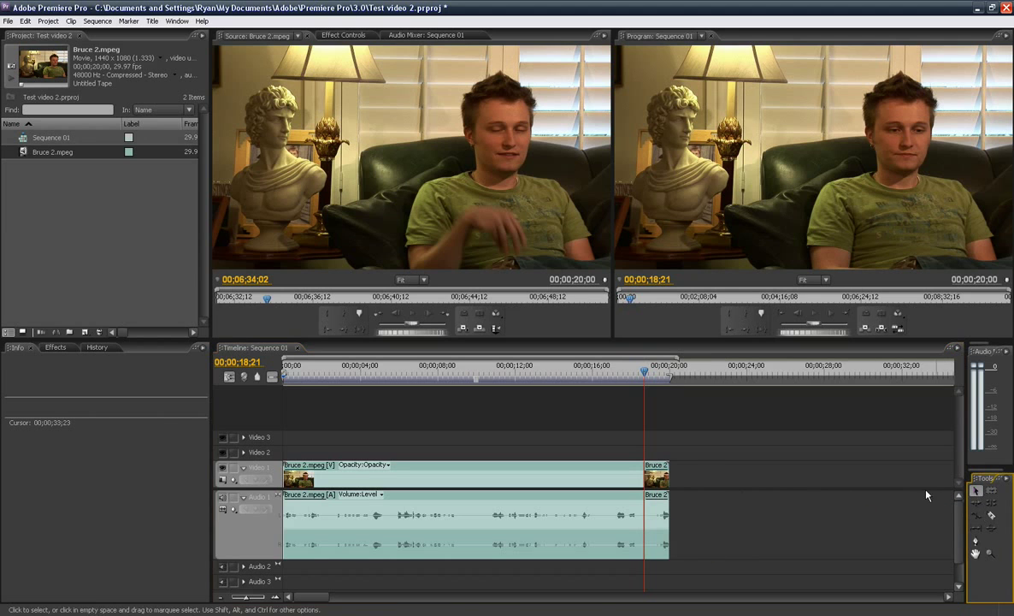
click(663, 518)
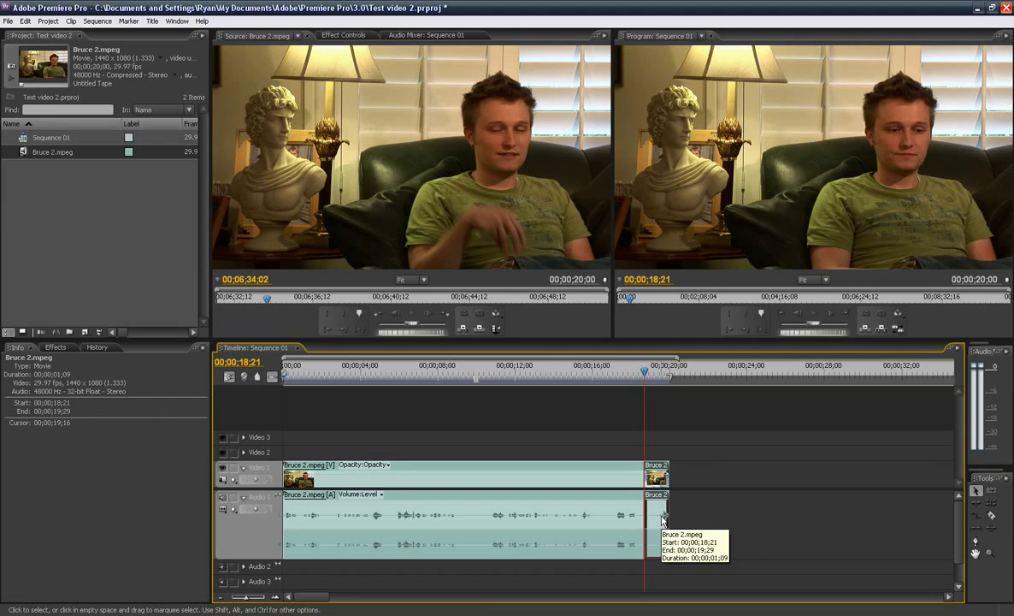
key(Delete)
click(638, 374)
drag(638, 374, 314, 374)
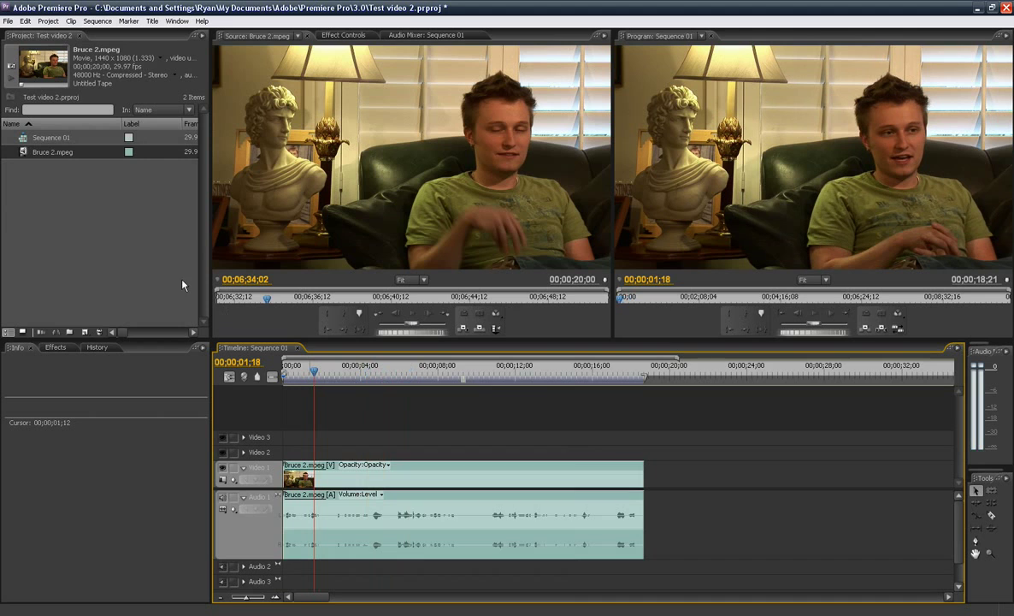
Open the sequence's export settings for Adobe Media Encoder and keep Deinterlace enabled for the output
click(8, 20)
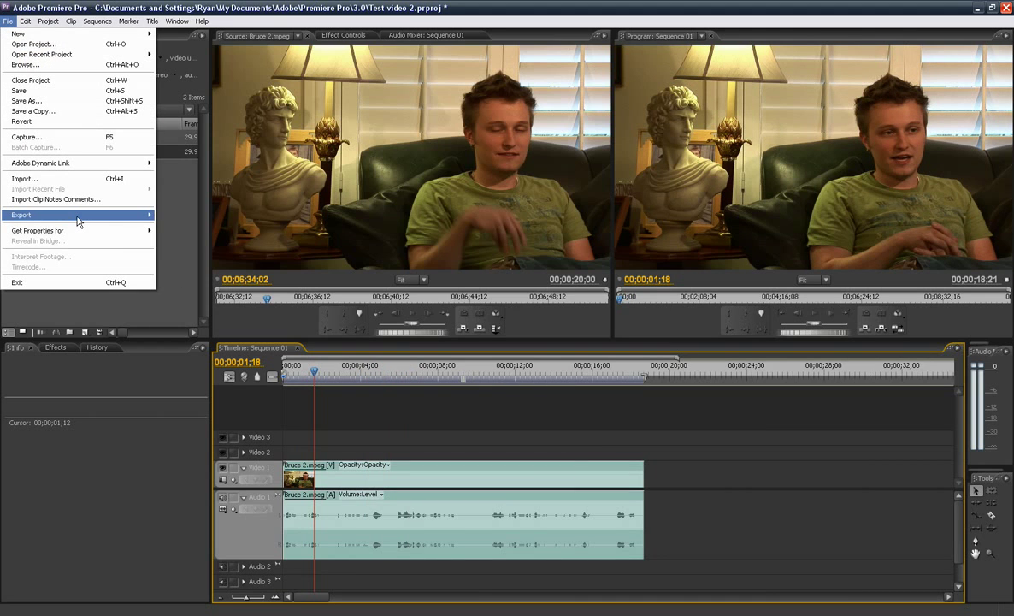
mouse_move(77, 222)
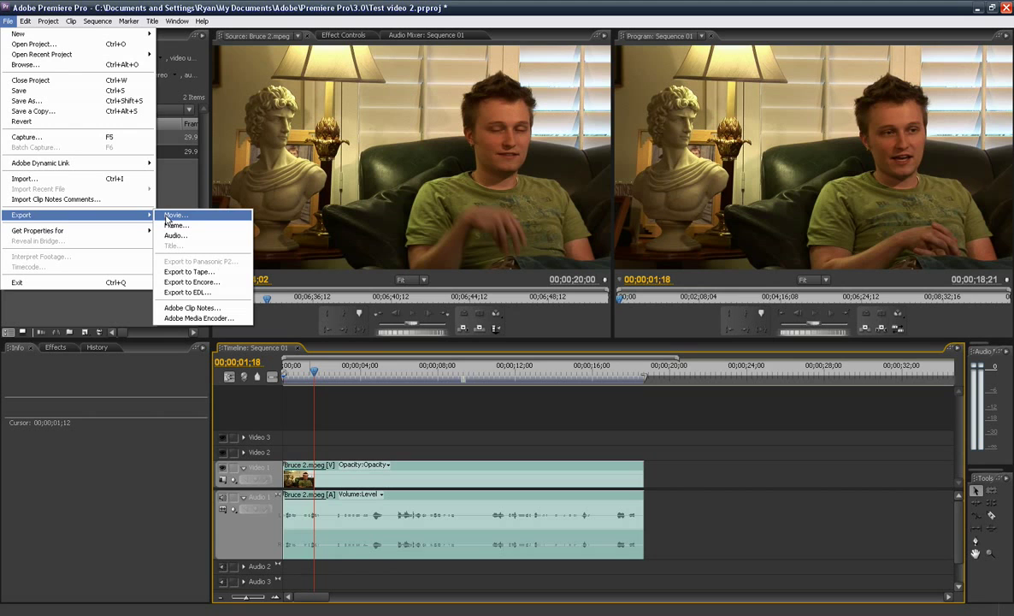
click(220, 318)
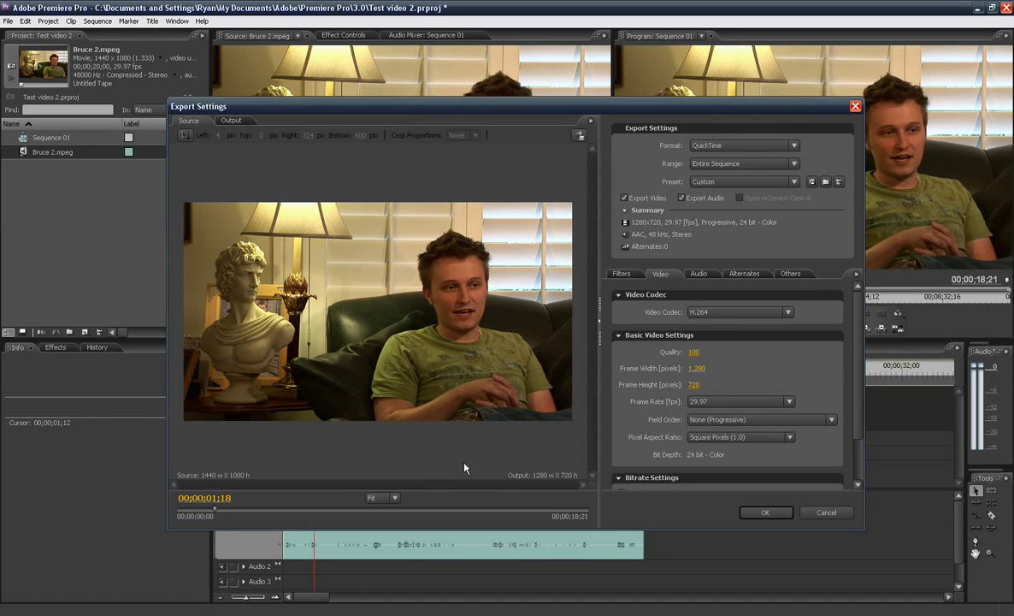
click(237, 122)
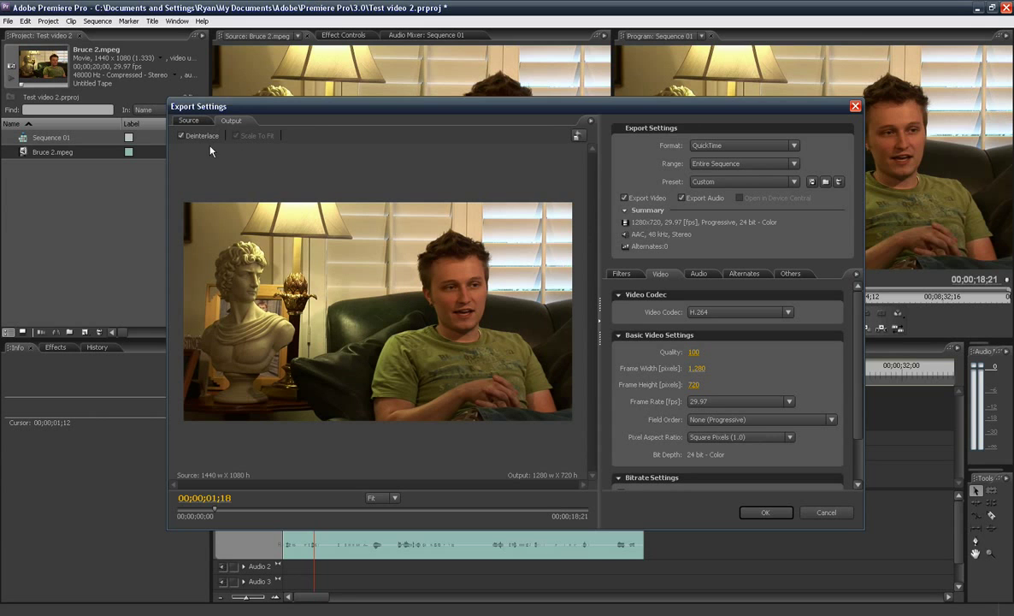
click(181, 136)
Keep QuickTime as the export format, H.264 as the video codec and 29.97 fps as the frame rate
click(709, 147)
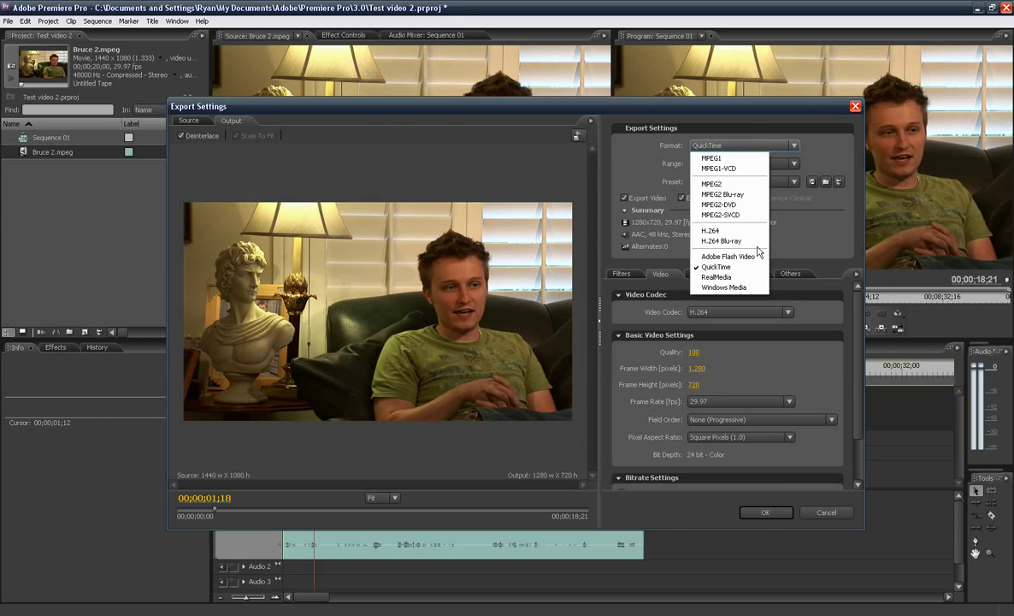
click(760, 274)
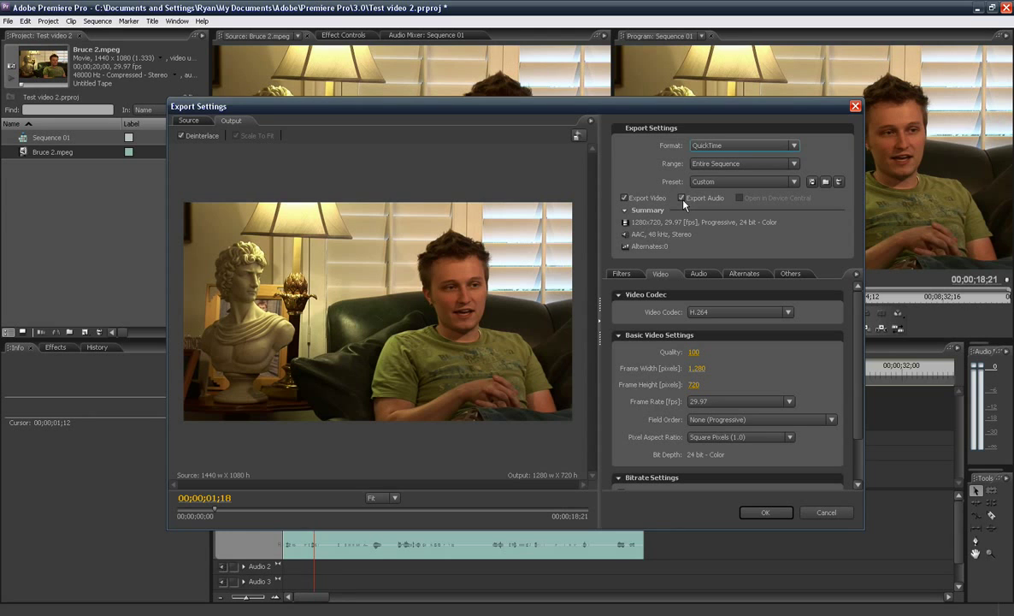
click(717, 313)
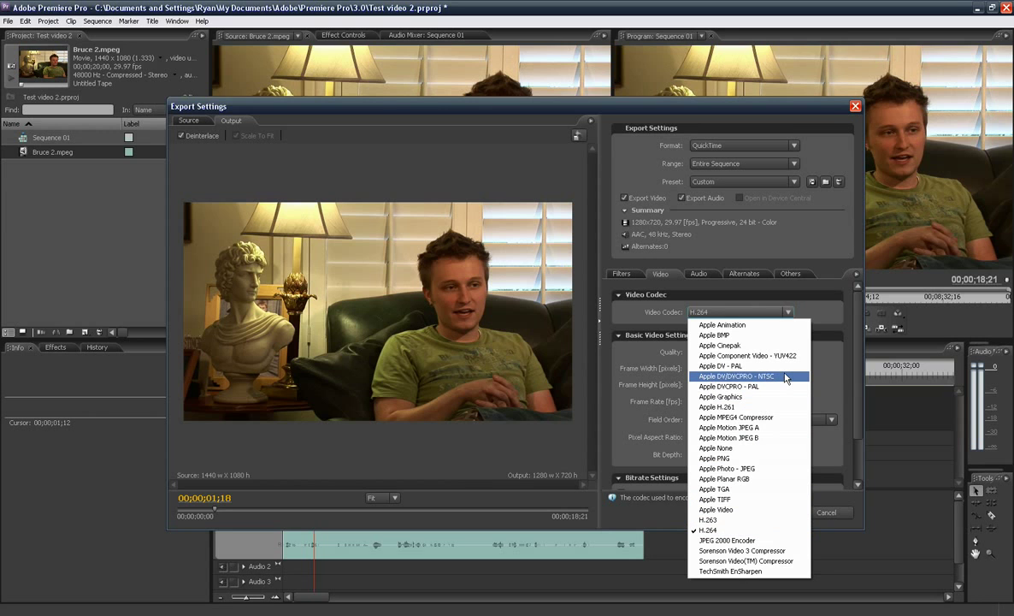
click(736, 531)
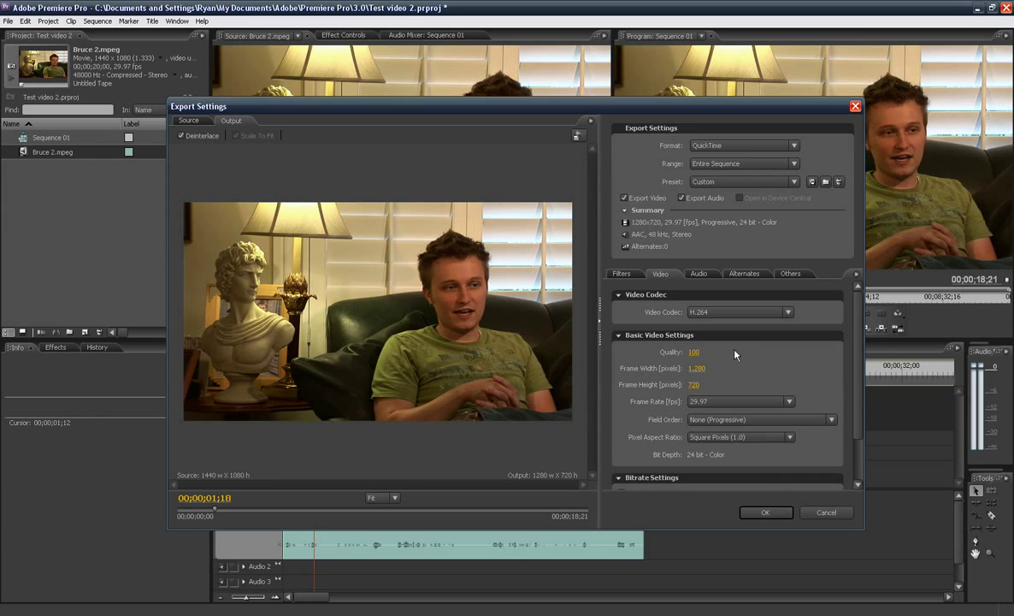
click(721, 403)
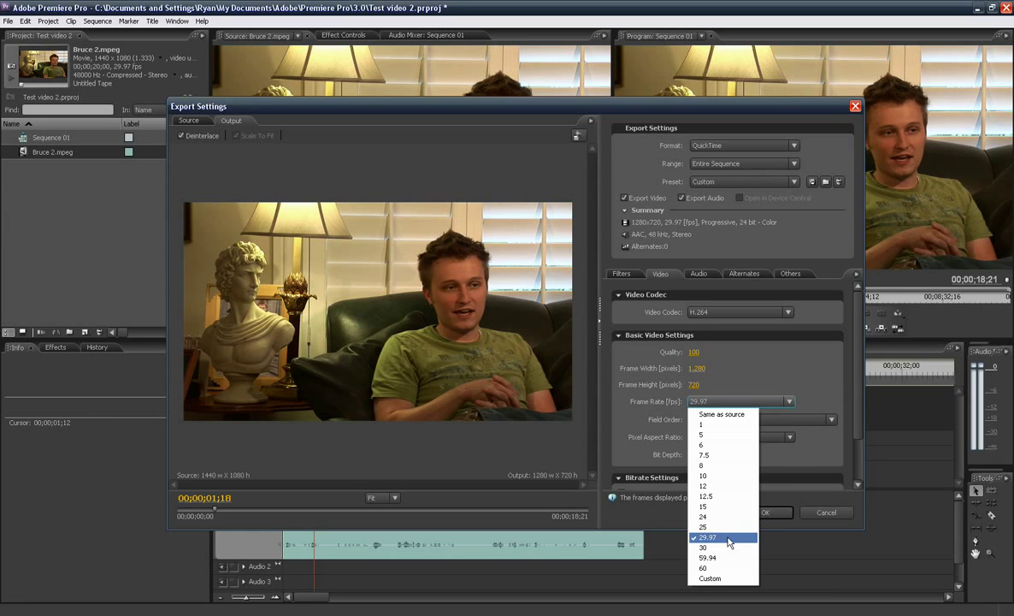
click(747, 330)
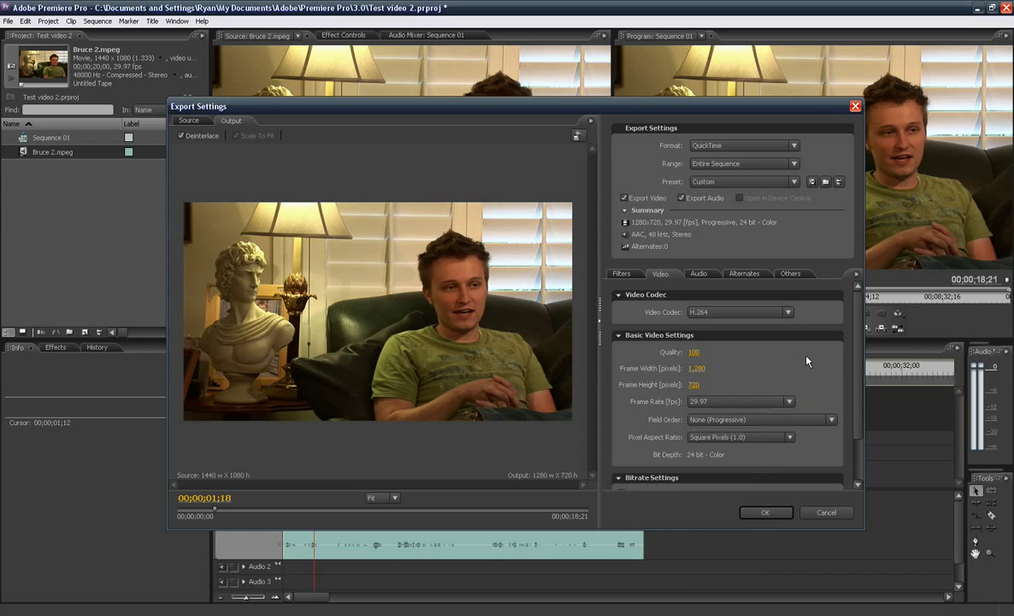
Keep the field order at None (Progressive) for the exported video
click(753, 421)
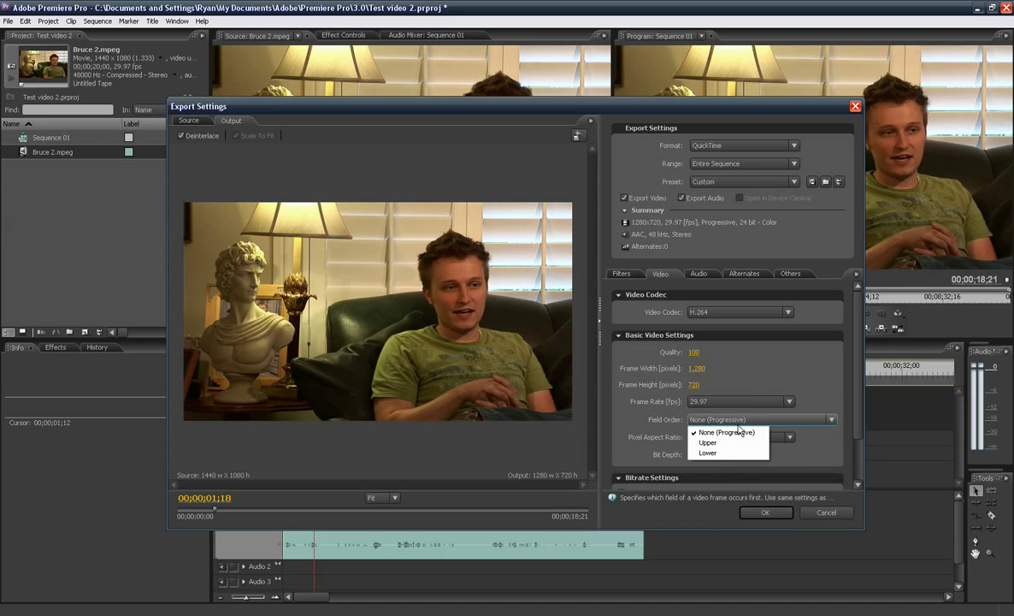
click(727, 432)
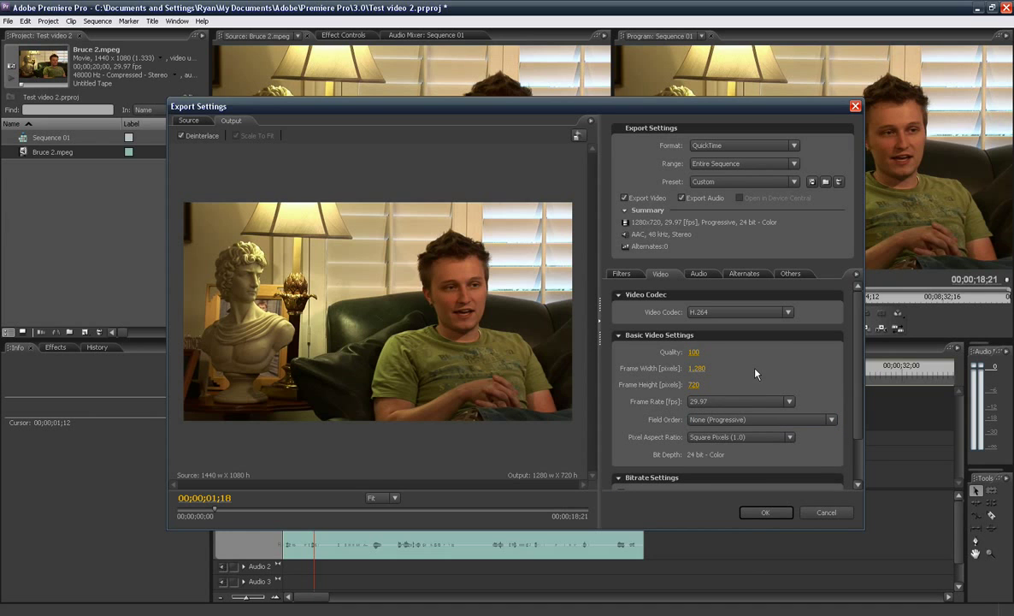
click(752, 420)
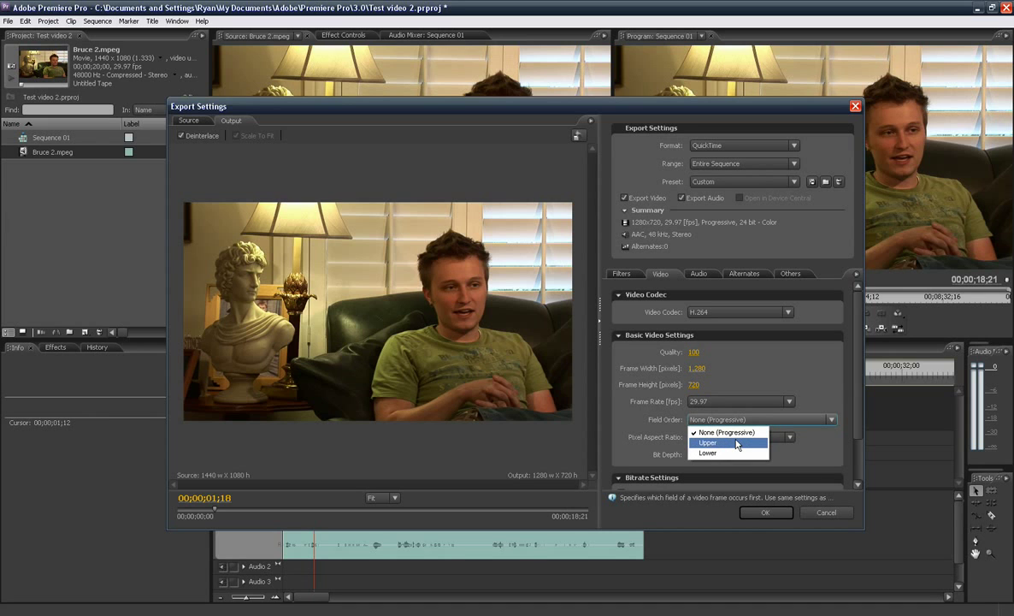
click(727, 431)
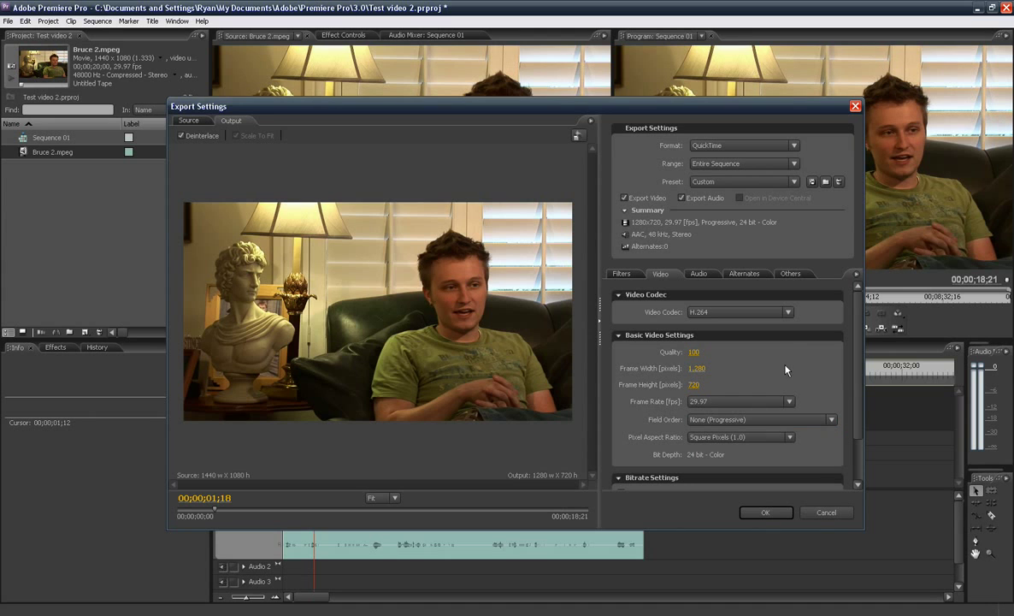
Try the D1/DV NTSC Widescreen 16:9 (1.2) pixel aspect ratio and return the setting to Square Pixels (1.0)
click(758, 437)
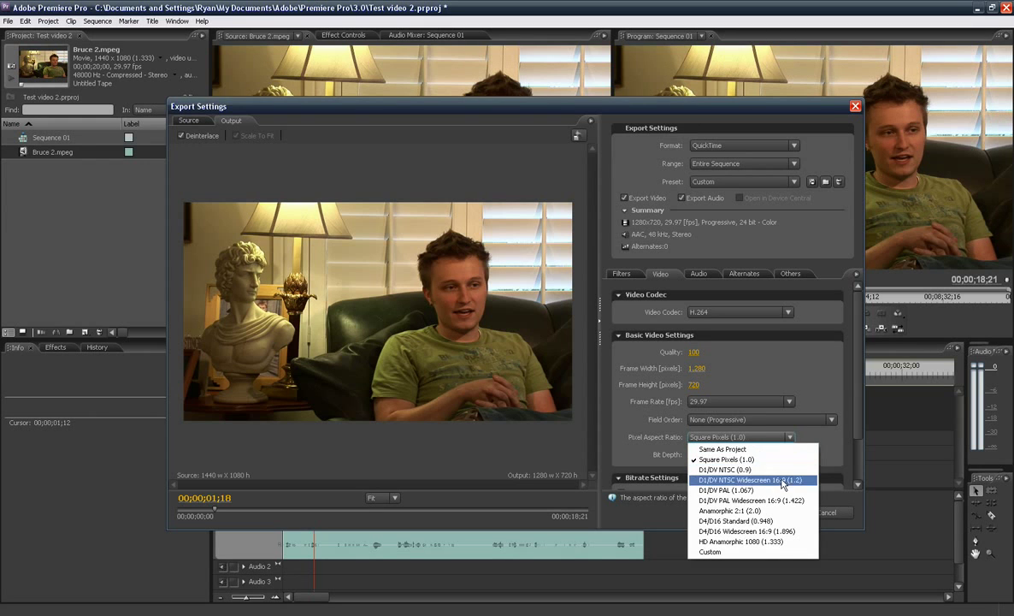
click(774, 480)
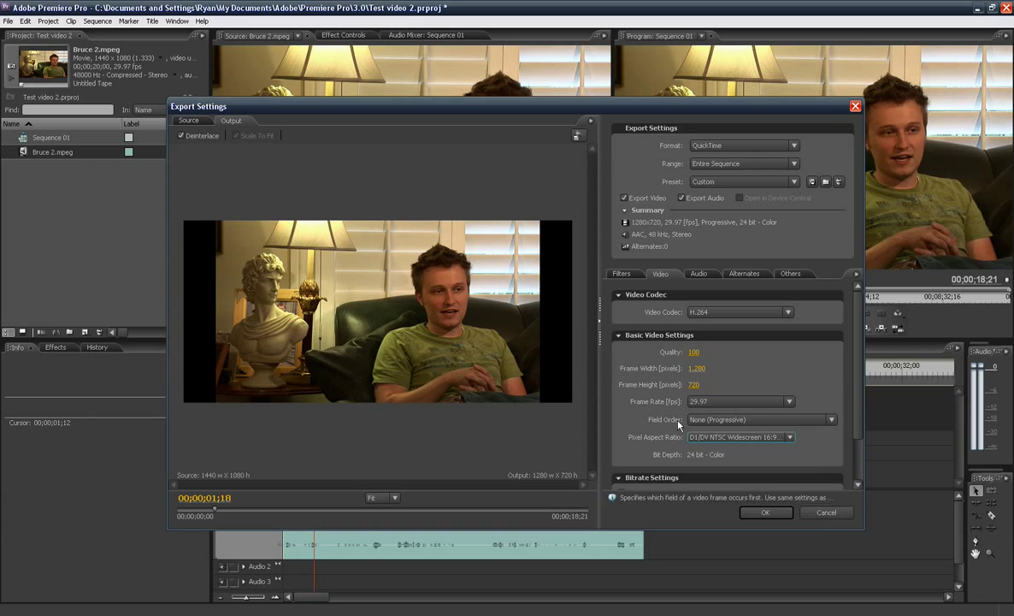
click(740, 437)
click(723, 450)
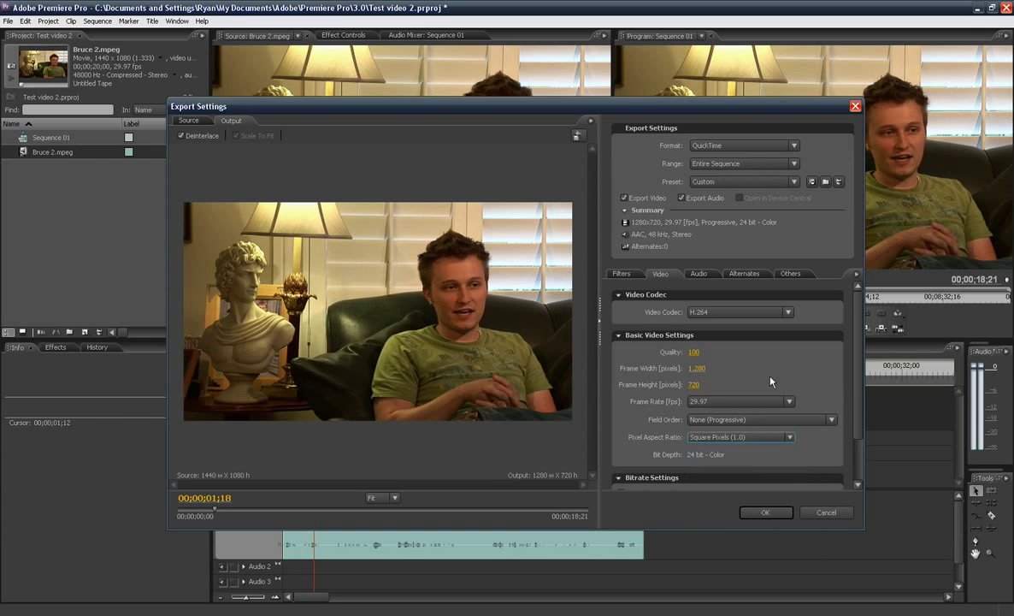
Set the video bitrate to 8000 kbps in the export's bitrate settings
scroll(843, 393, down, 3)
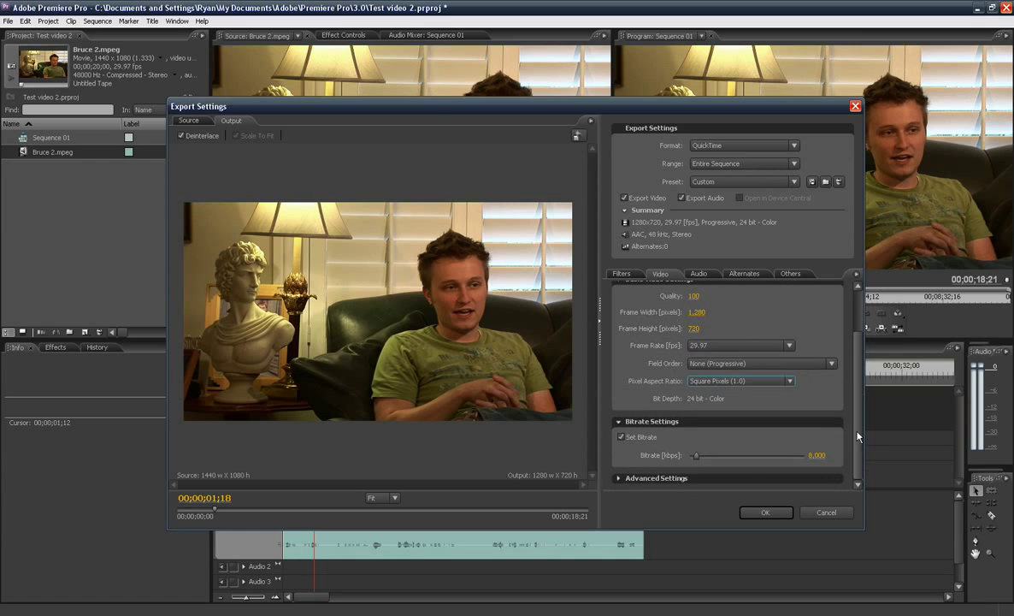
click(816, 455)
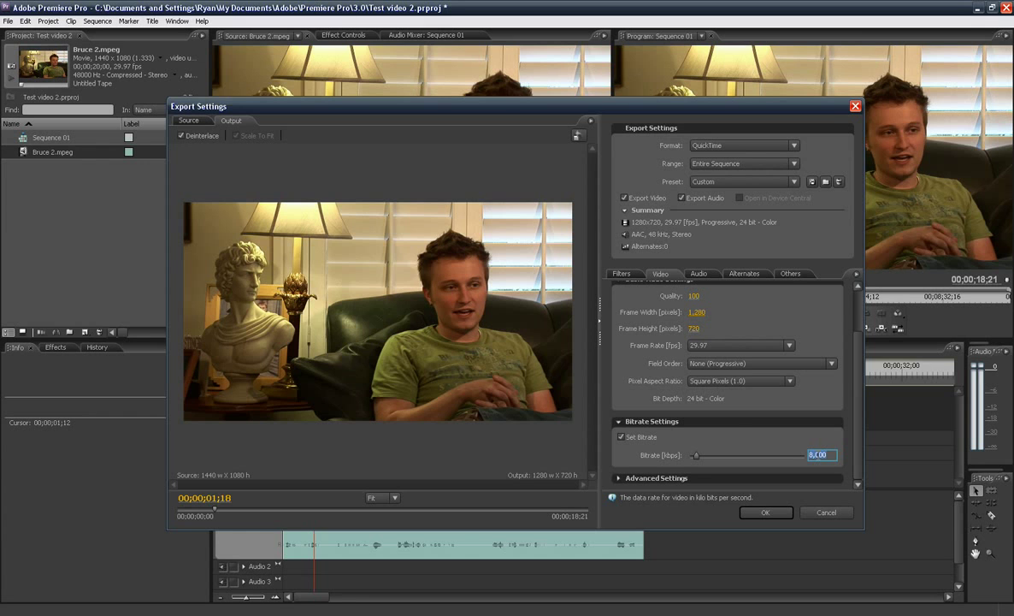
text(200)
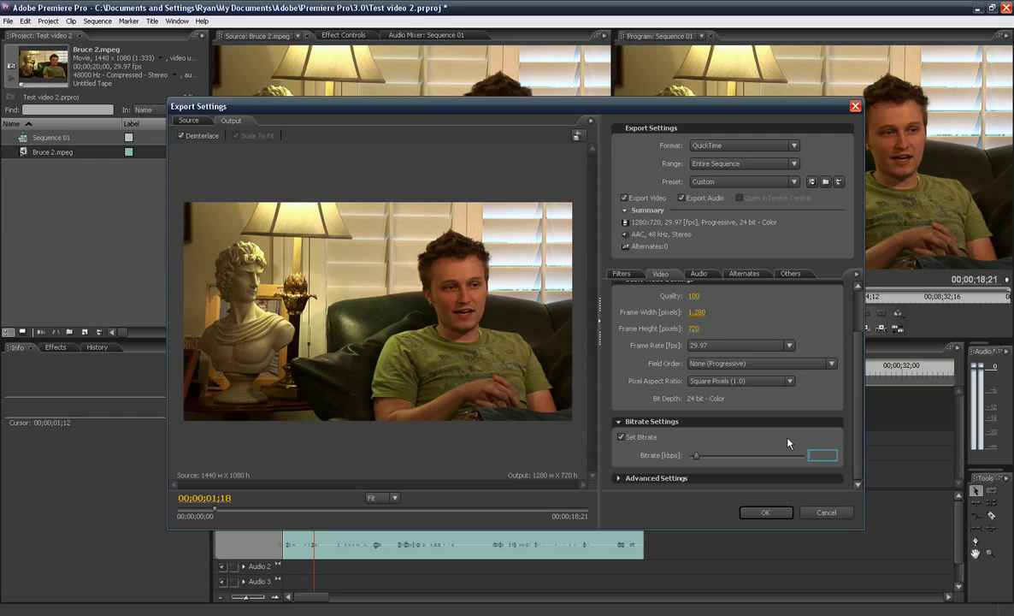
text(8000)
Review the audio export settings and export the sequence to My Documents as the QuickTime file Sequence 02
click(699, 274)
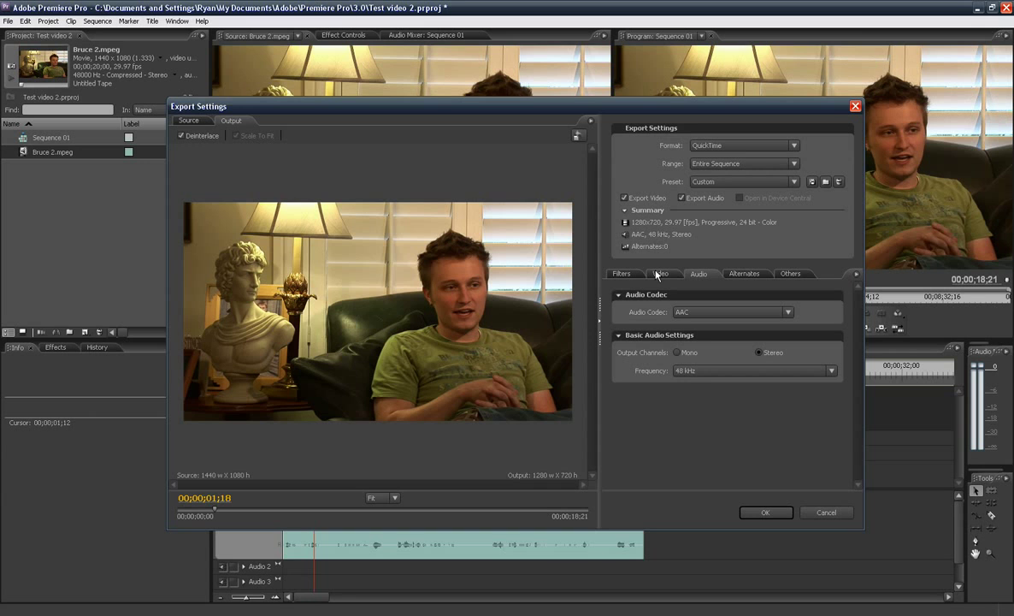
click(756, 513)
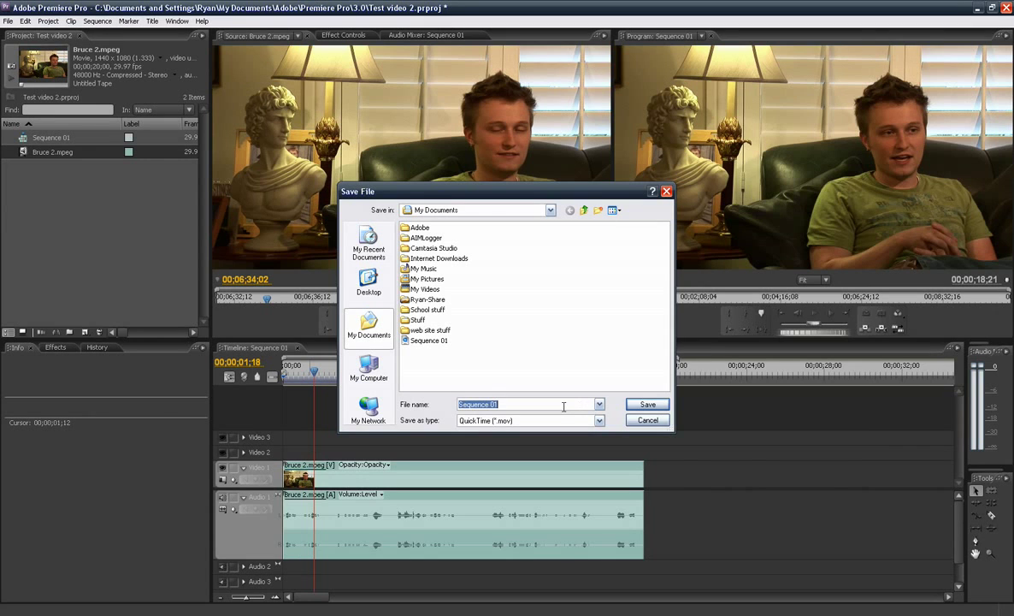
click(563, 406)
click(643, 406)
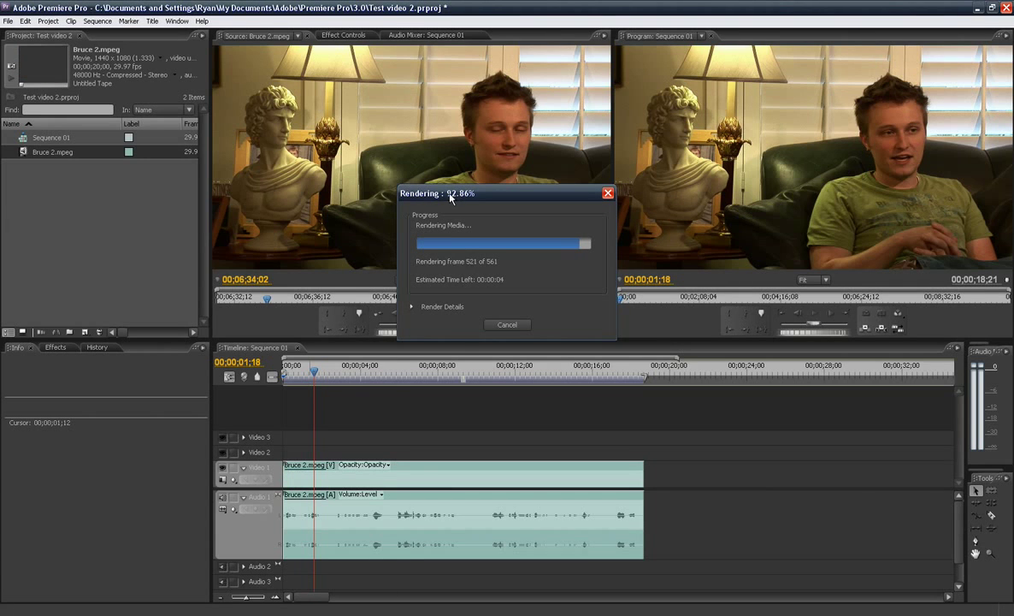
drag(459, 197, 449, 197)
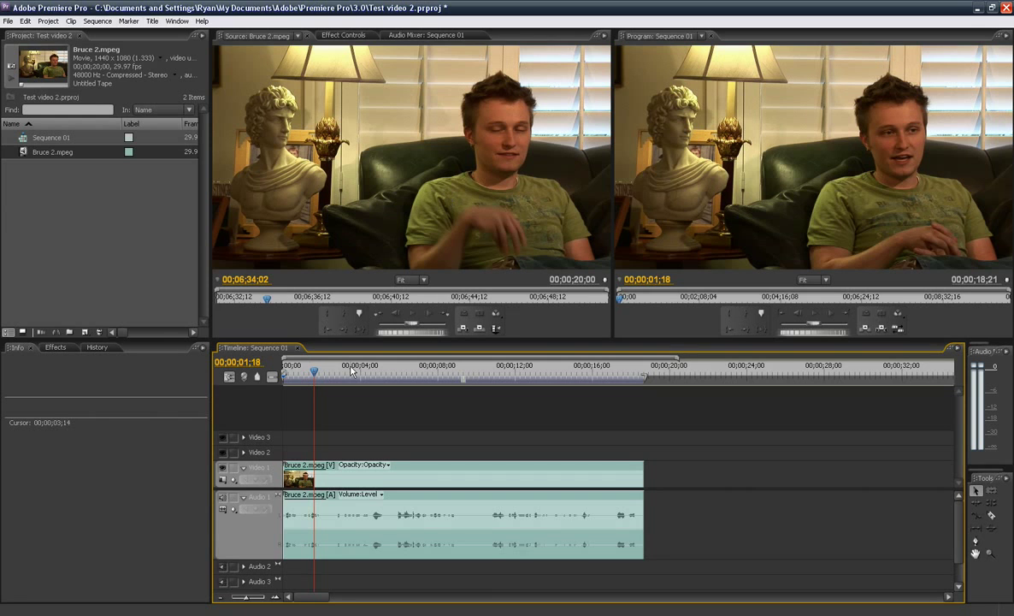
Browse My Documents to the Adobe\Premiere Pro\3.0 folder and check the file size of the captured Bruce 2 clip
click(26, 615)
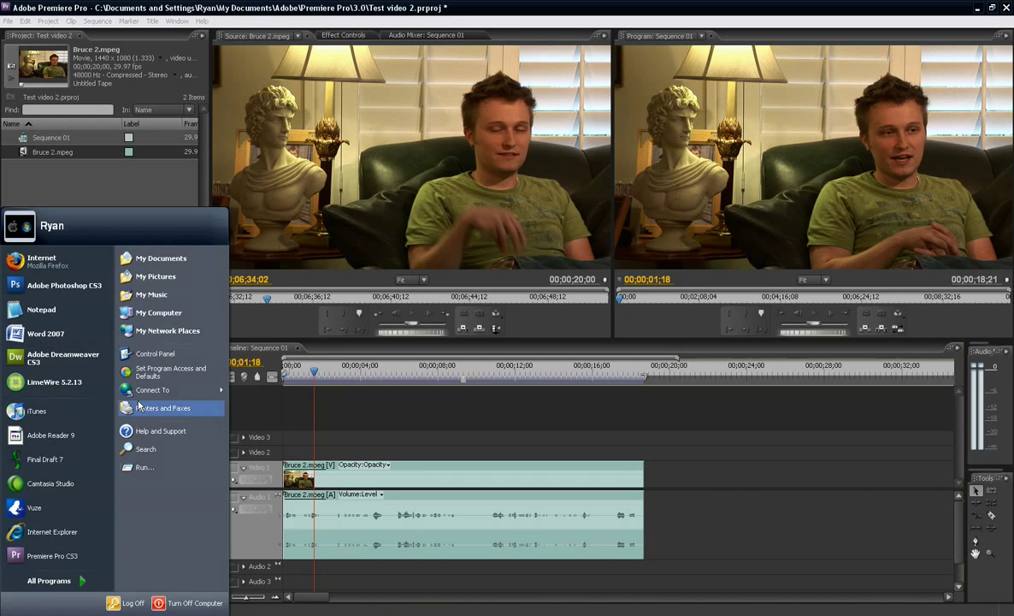
click(160, 259)
scroll(531, 513, down, 1)
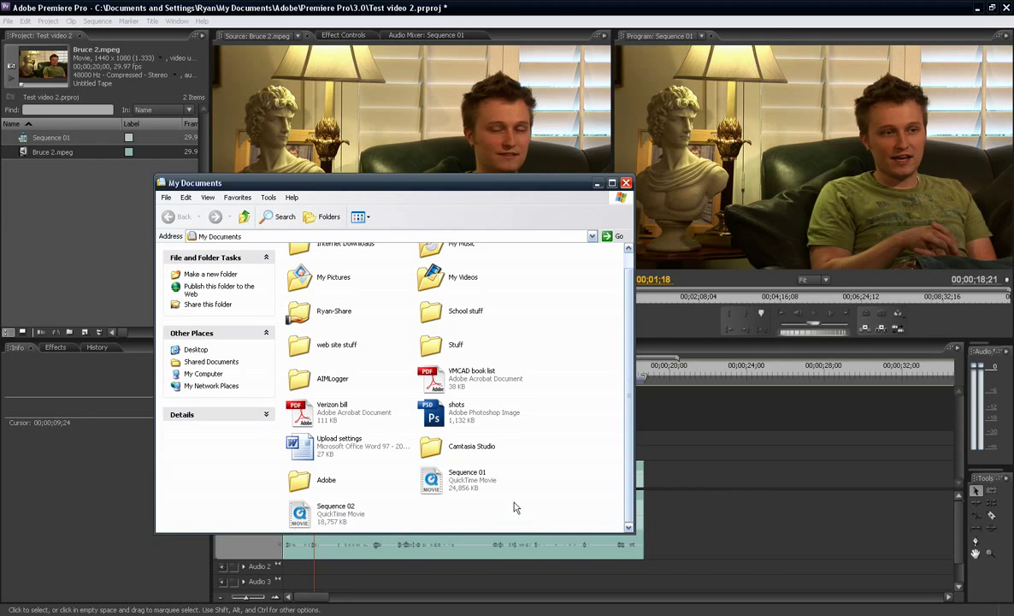
double_click(301, 479)
double_click(304, 260)
double_click(301, 261)
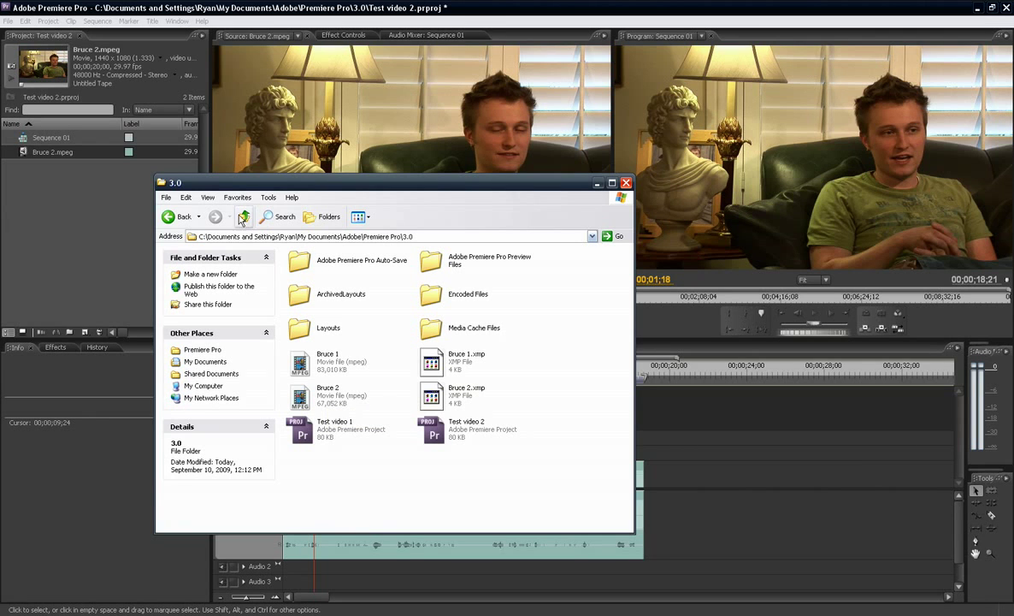
click(332, 403)
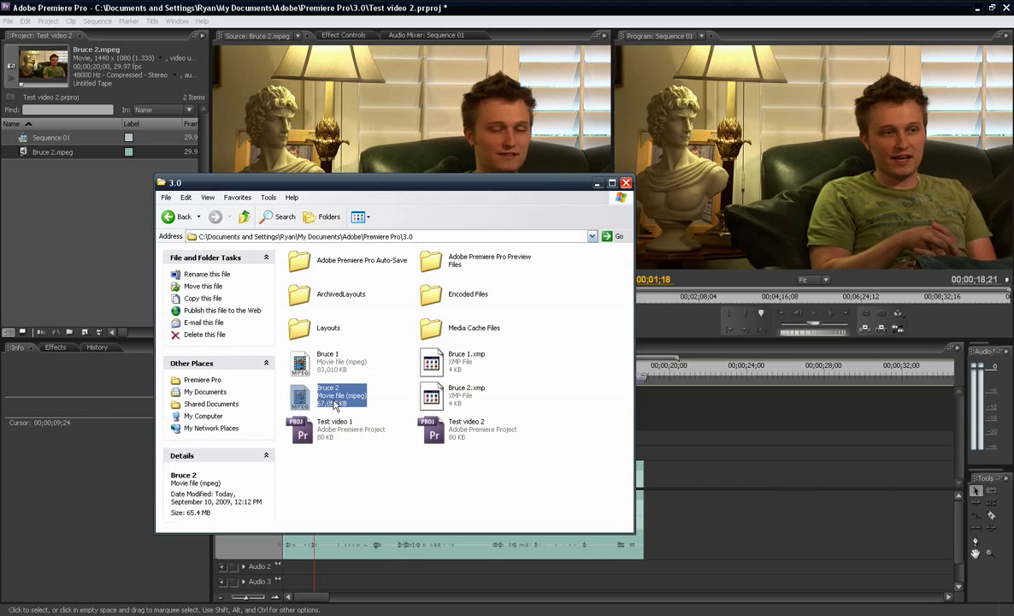
Return to My Documents, check the file size of the exported Sequence 02 movie and put the folder window away
click(245, 217)
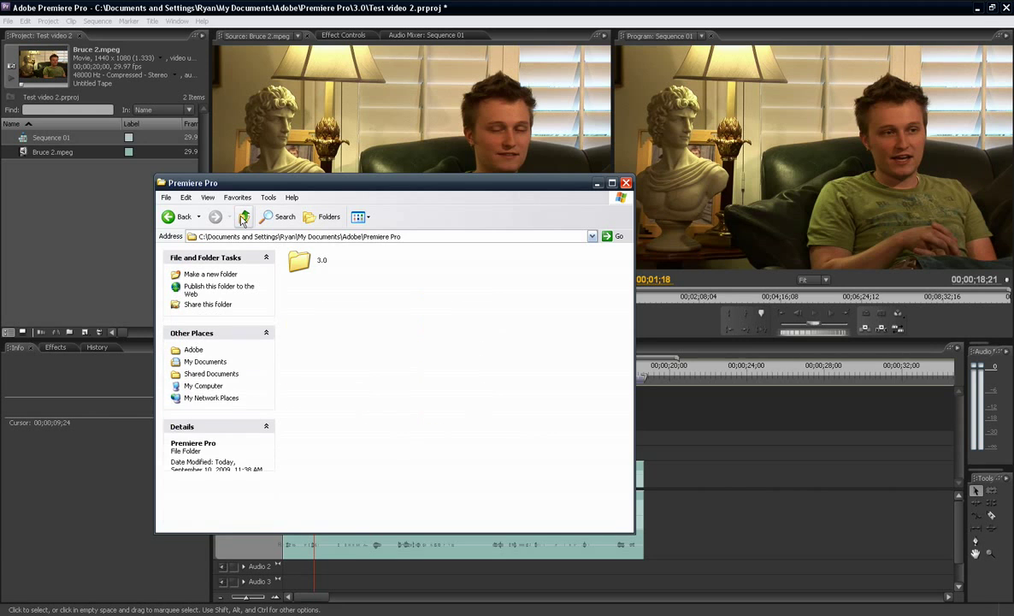
click(244, 217)
click(244, 217)
scroll(333, 392, down, 1)
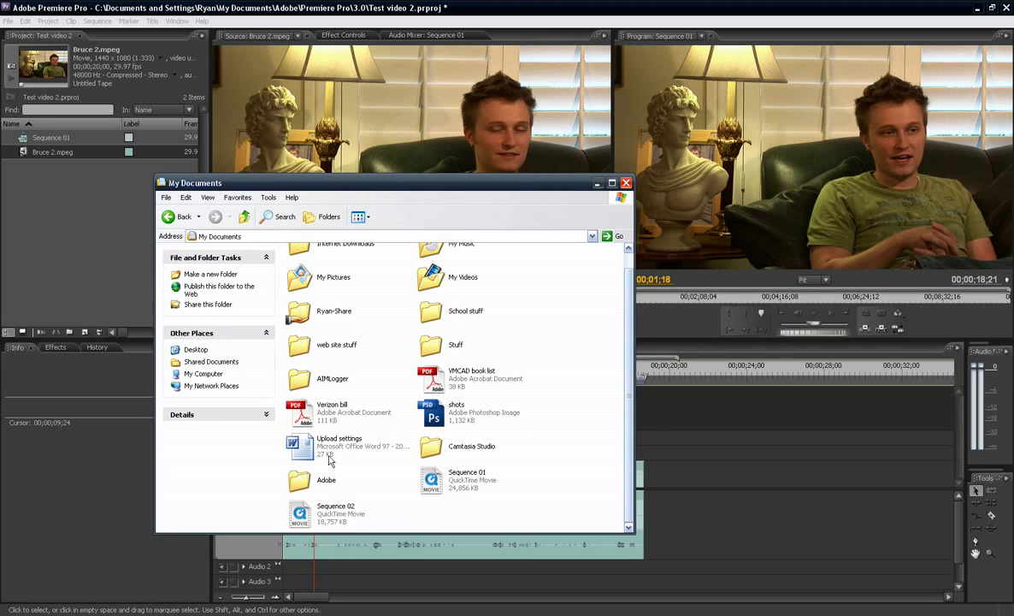
click(312, 512)
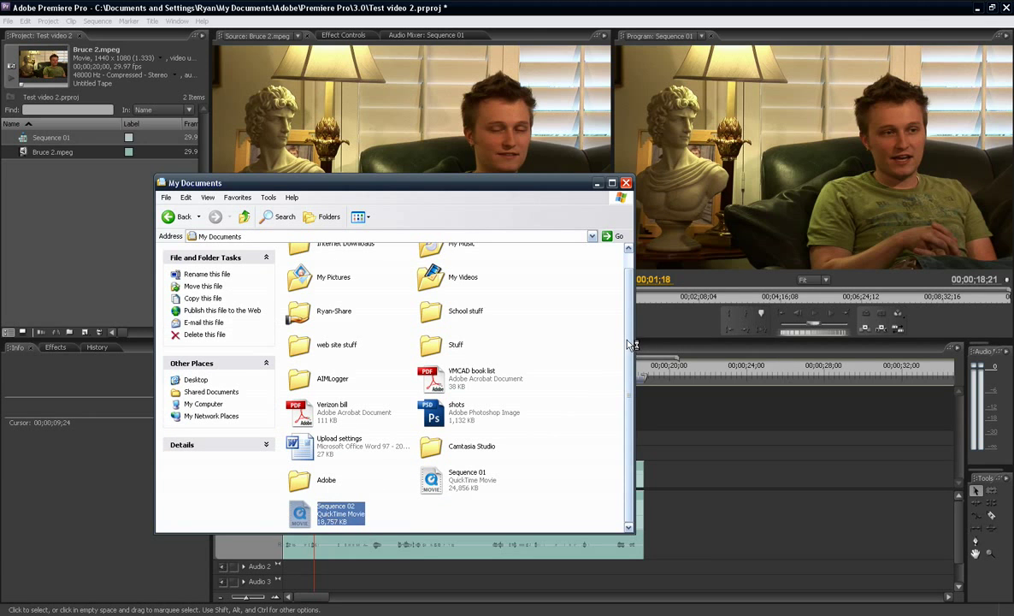
click(597, 182)
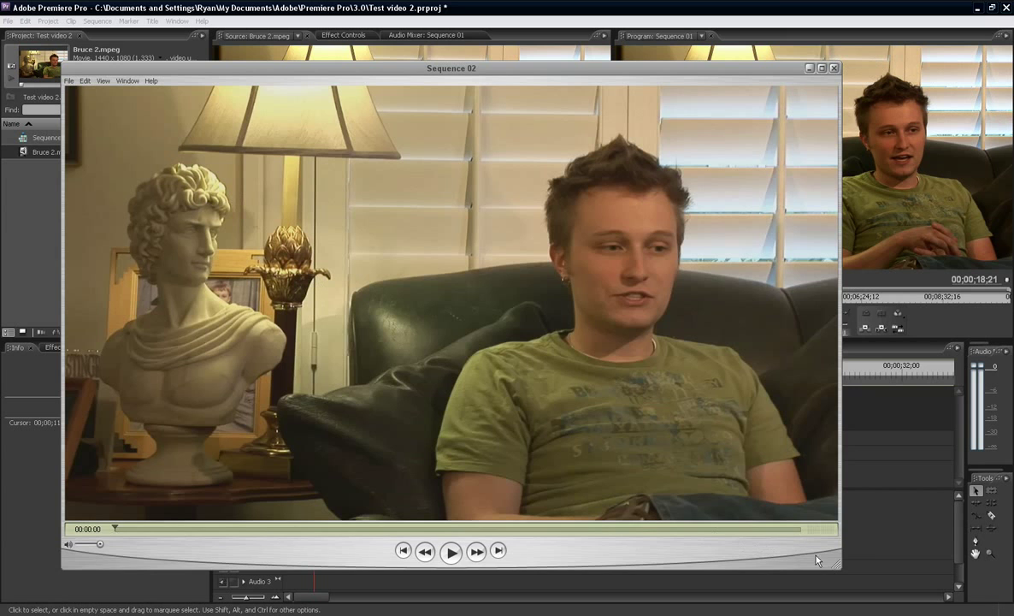
Shrink the QuickTime Player window showing Sequence 02 and examine the movie's format, data rate and size in the Movie Inspector
drag(838, 571, 614, 440)
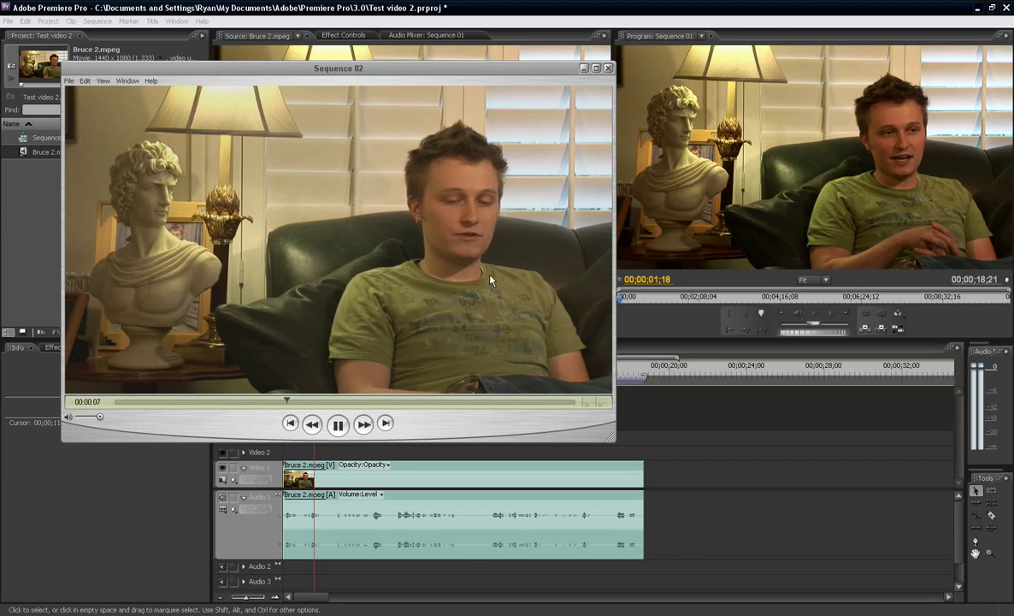
key(ctrl+i)
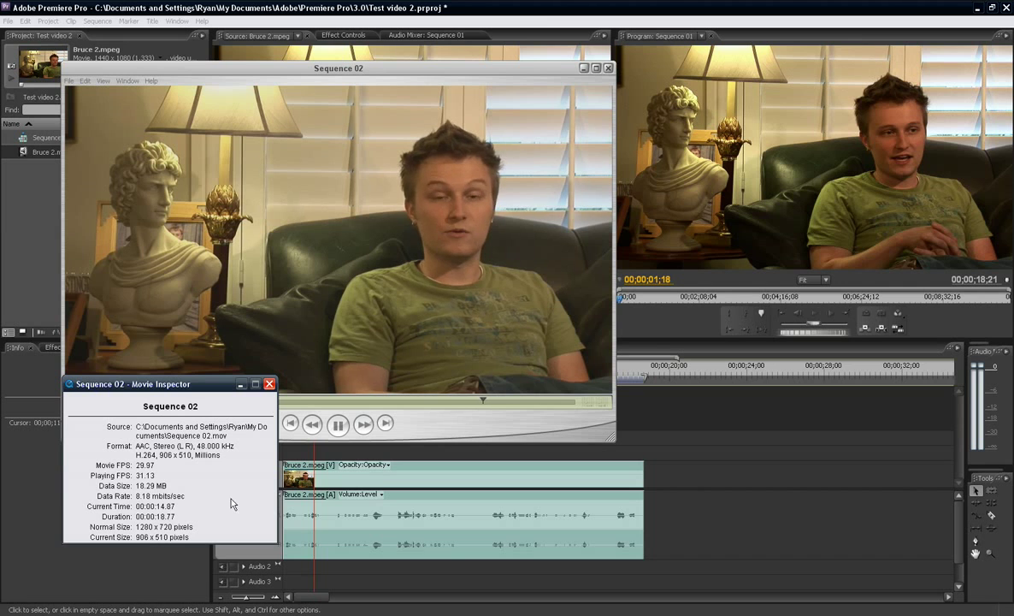
click(272, 384)
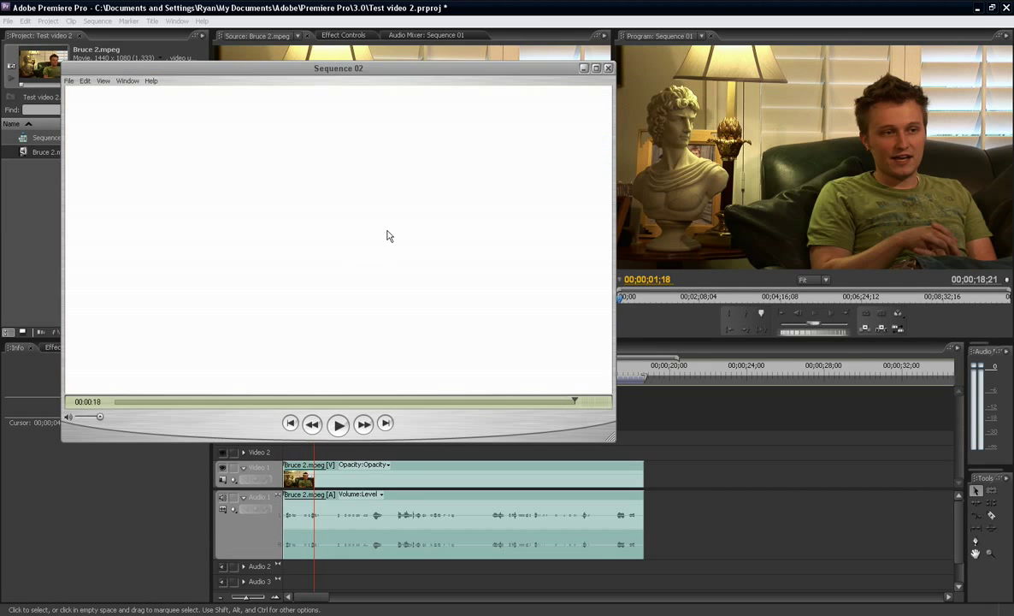